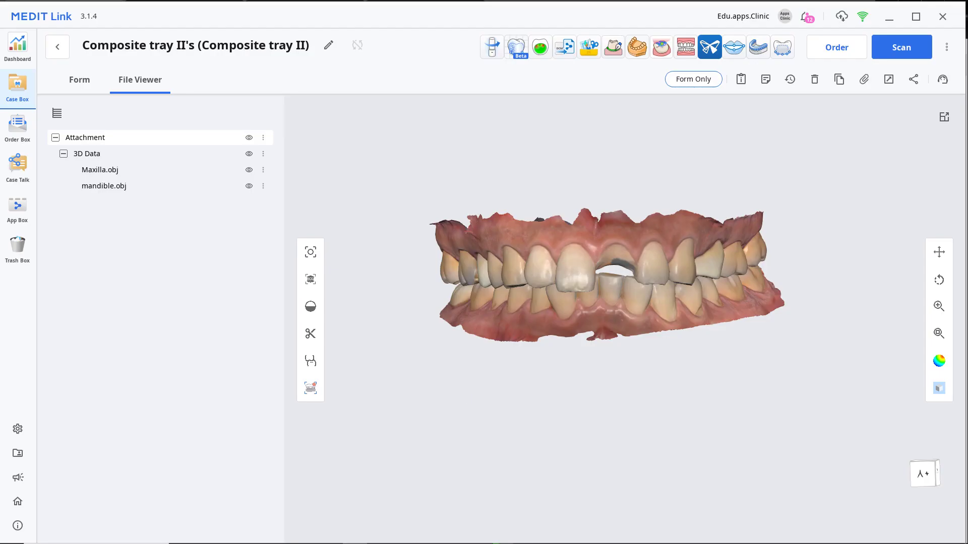
Step: Register tooth 21 in the case form as a temporary 3D-printed crown in shade A1
{"action": "left_click", "coordinate": [71, 82]}
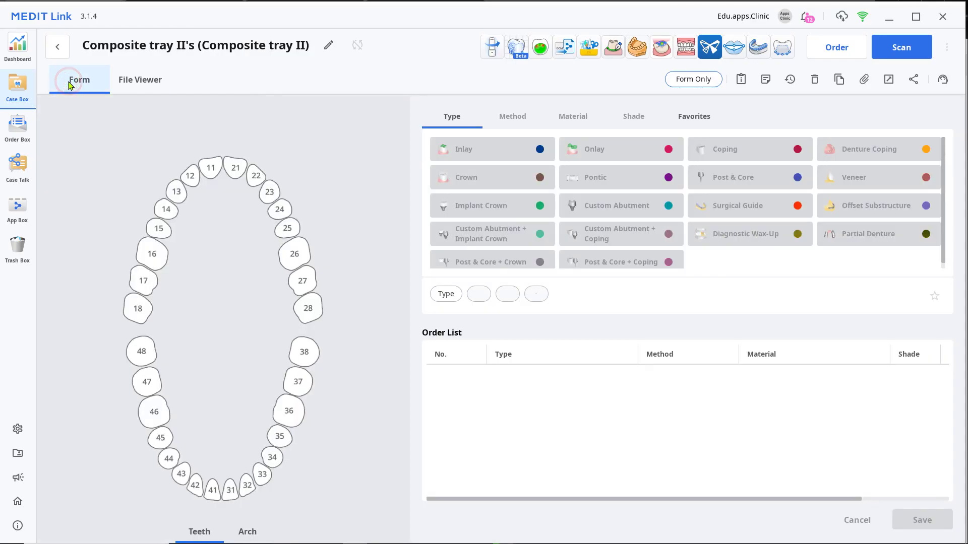
{"action": "left_click", "coordinate": [235, 166]}
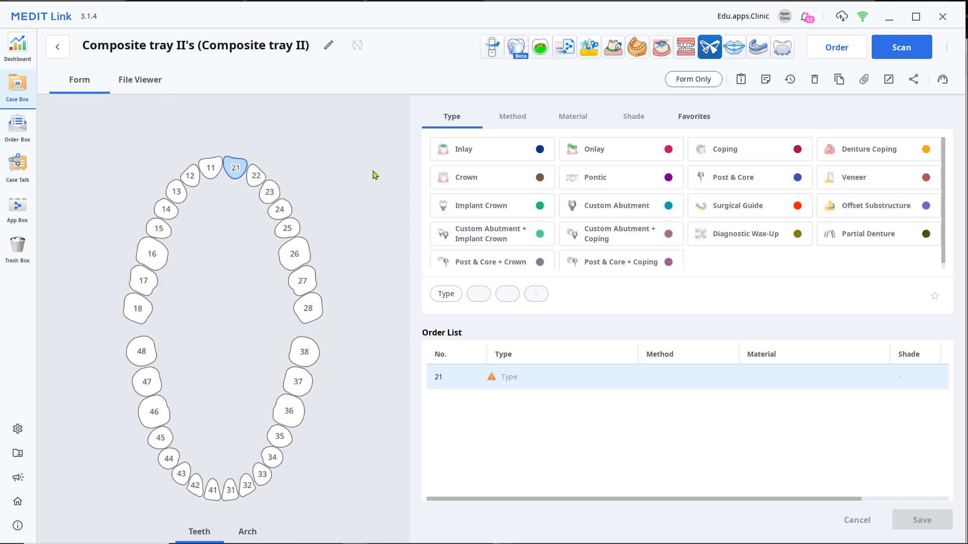
{"action": "left_click", "coordinate": [487, 181]}
{"action": "left_click", "coordinate": [580, 151]}
{"action": "left_click", "coordinate": [581, 154]}
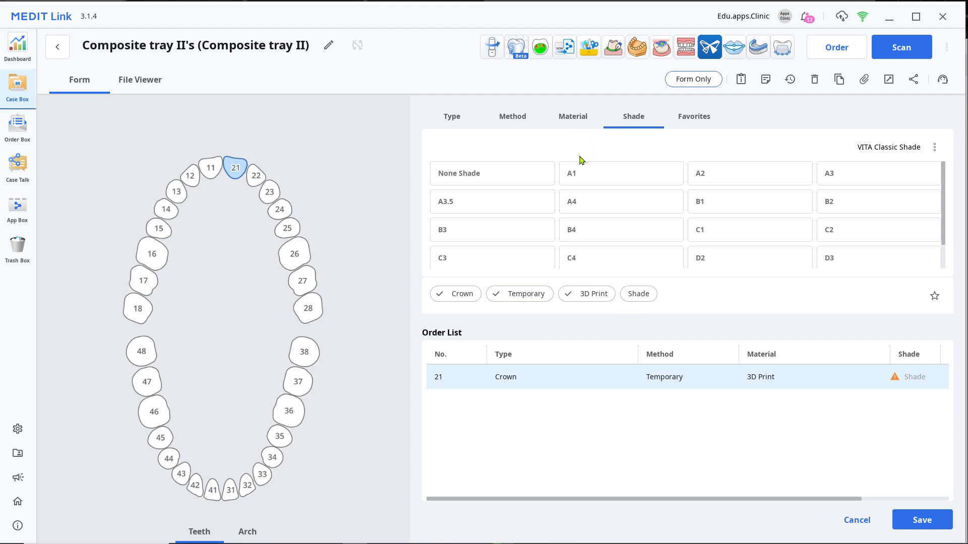
{"action": "left_click", "coordinate": [578, 171]}
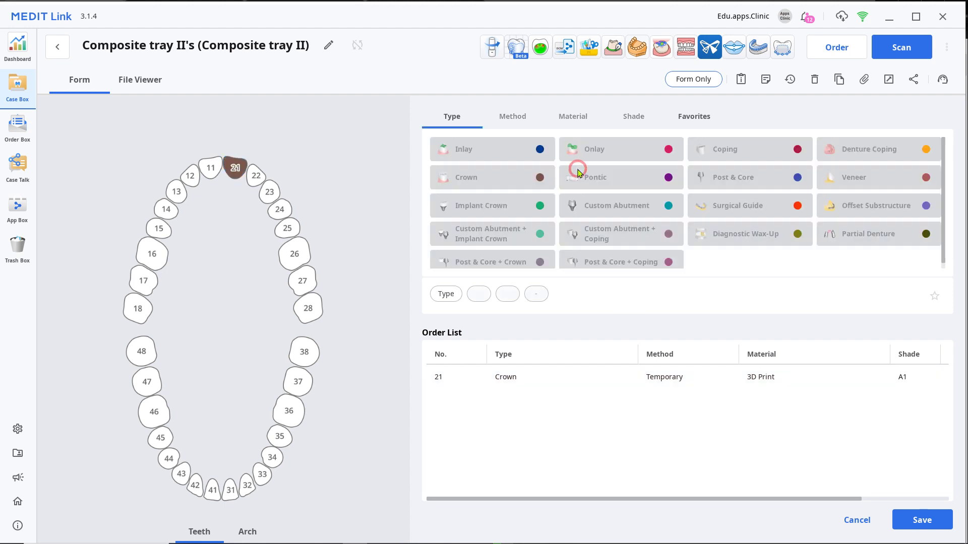
Step: Open the case in ClinicCAD, assign Maxilla.obj and mandible.obj to their arches as prepared data, and accept the occlusal plane alignment
{"action": "left_click", "coordinate": [515, 48]}
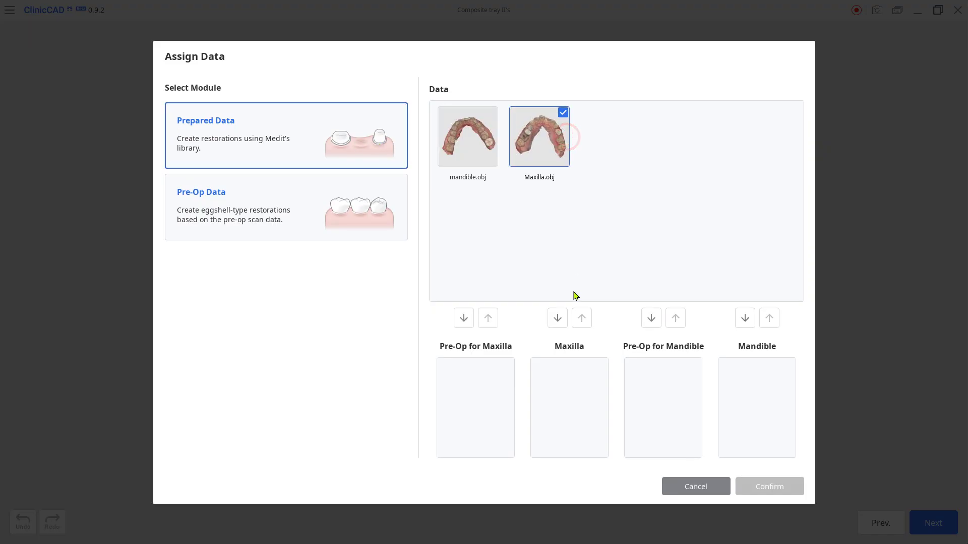
{"action": "left_click", "coordinate": [557, 318]}
{"action": "left_click", "coordinate": [746, 318]}
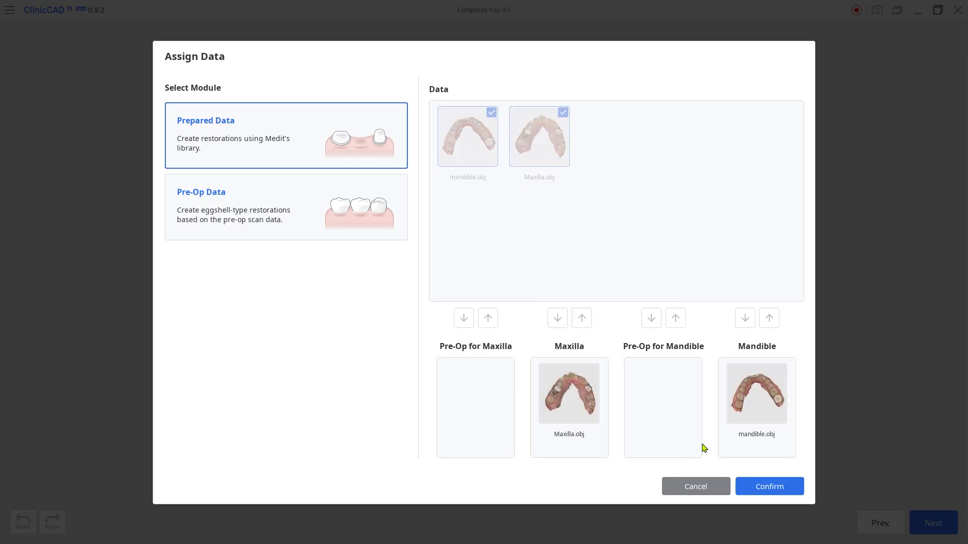
{"action": "left_click", "coordinate": [769, 488]}
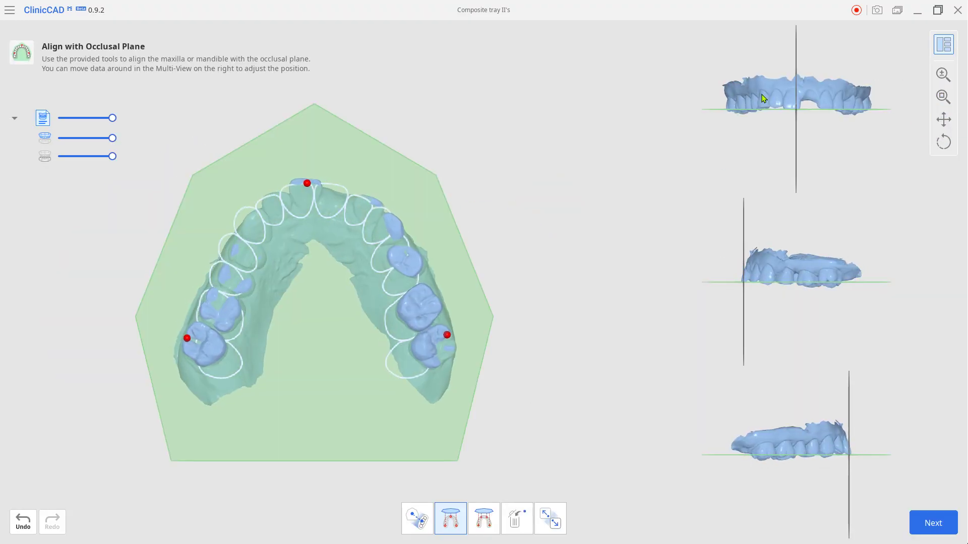
{"action": "left_click", "coordinate": [938, 525]}
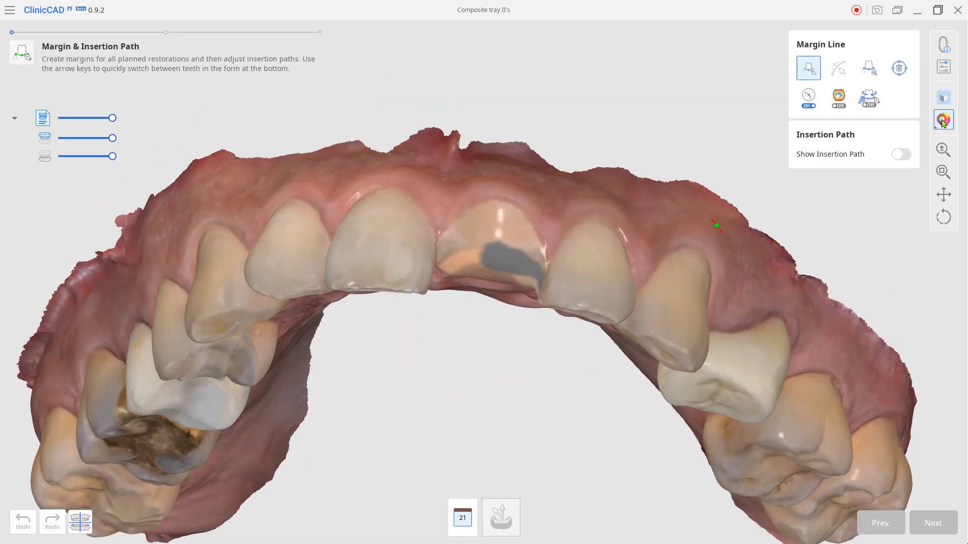
Step: Show the scan without texture and trace a closed margin line point by point around the tooth 21 preparation
{"action": "left_click", "coordinate": [942, 121]}
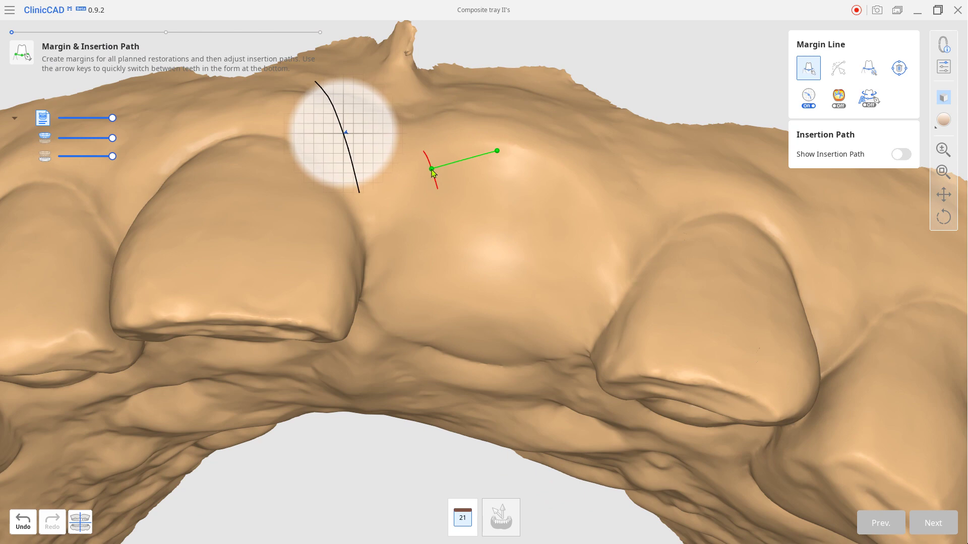
{"action": "left_click", "coordinate": [434, 160]}
{"action": "left_click", "coordinate": [389, 227]}
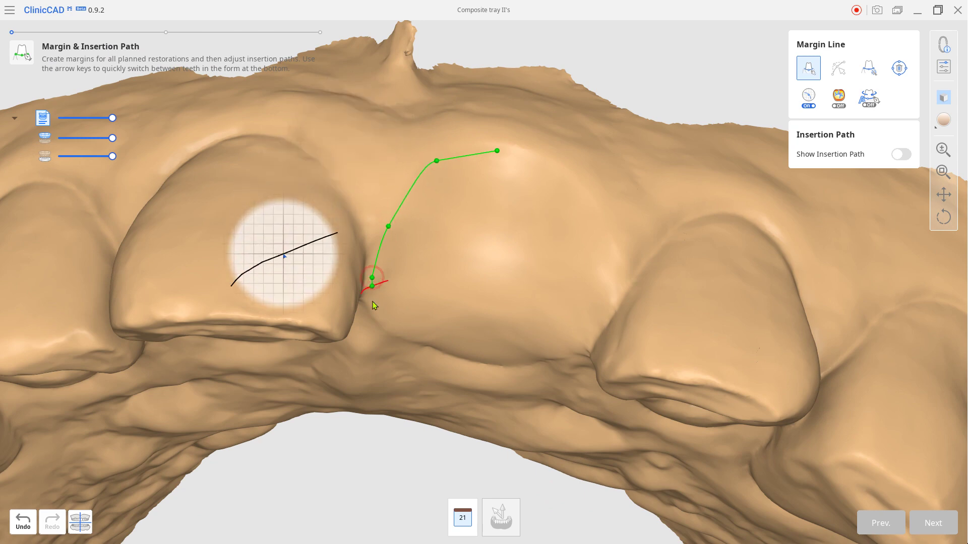
{"action": "left_click", "coordinate": [372, 279]}
{"action": "right_click_drag", "start_coordinate": [372, 279], "coordinate": [388, 221]}
{"action": "left_click", "coordinate": [388, 222]}
{"action": "left_click", "coordinate": [413, 293]}
{"action": "left_click", "coordinate": [443, 342]}
{"action": "left_click", "coordinate": [536, 339]}
{"action": "left_click", "coordinate": [573, 288]}
{"action": "left_click", "coordinate": [610, 237]}
{"action": "right_click_drag", "start_coordinate": [611, 237], "coordinate": [620, 267]}
{"action": "left_click", "coordinate": [618, 225]}
{"action": "left_click", "coordinate": [603, 186]}
{"action": "left_click", "coordinate": [582, 145]}
{"action": "left_click", "coordinate": [558, 130]}
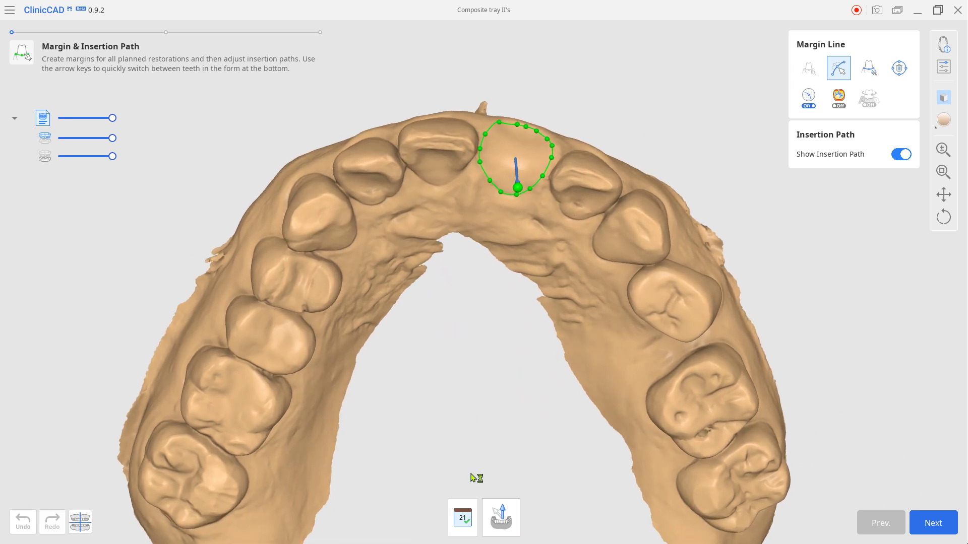
Step: Set the insertion path of tooth 21 from the current viewing direction and proceed to tooth data arrangement
{"action": "left_click", "coordinate": [500, 520]}
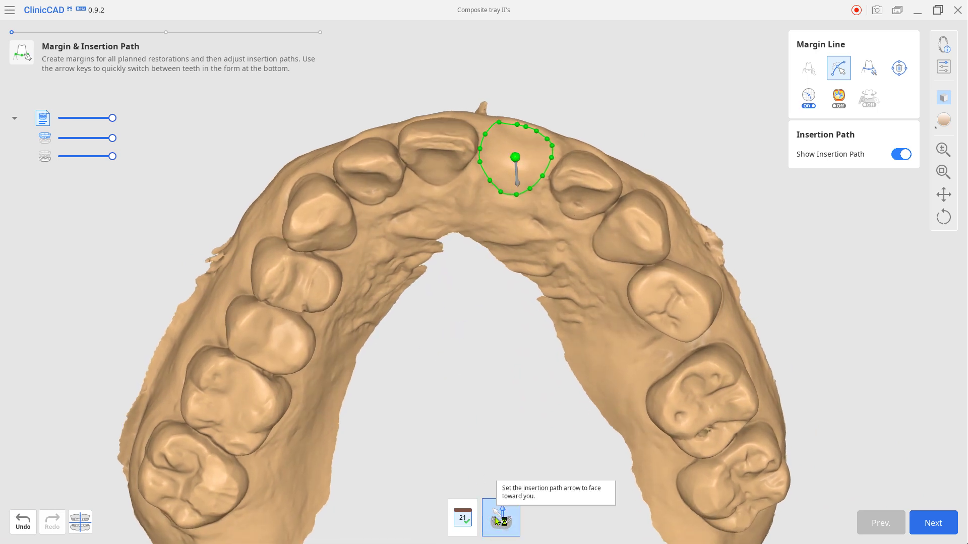
{"action": "right_click_drag", "start_coordinate": [459, 333], "coordinate": [435, 403]}
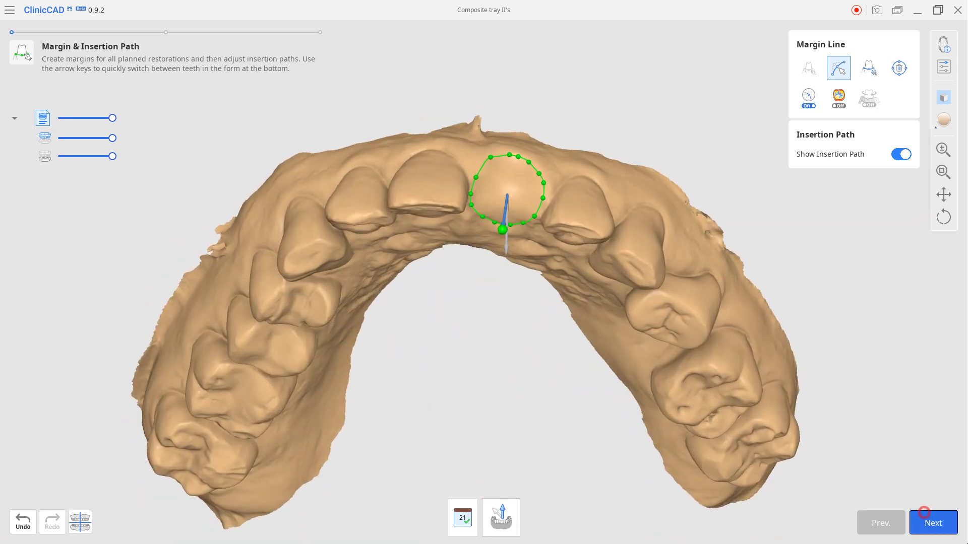
{"action": "left_click", "coordinate": [925, 517]}
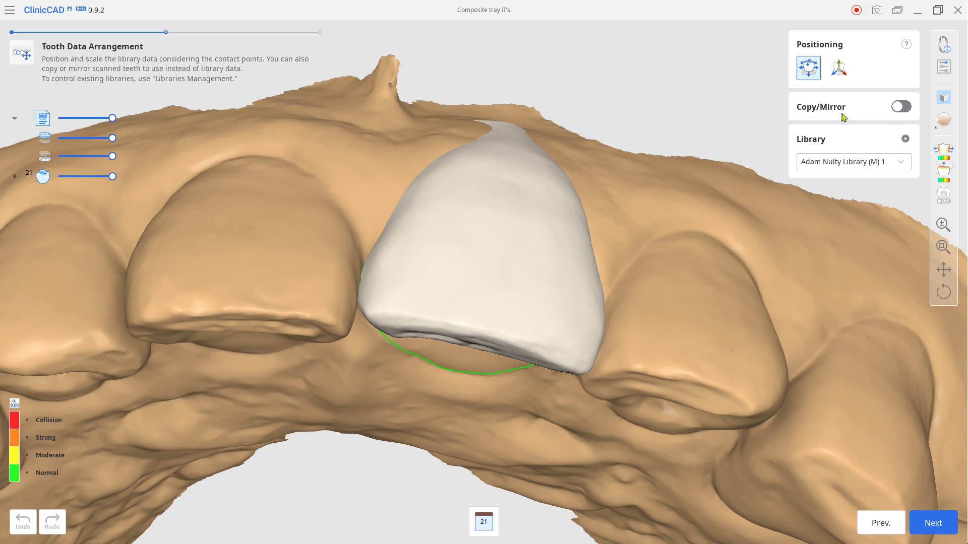
Step: Replace the library tooth at 21 with a mirrored copy of the neighbouring central incisor, using smart tooth selection
{"action": "left_click", "coordinate": [901, 106]}
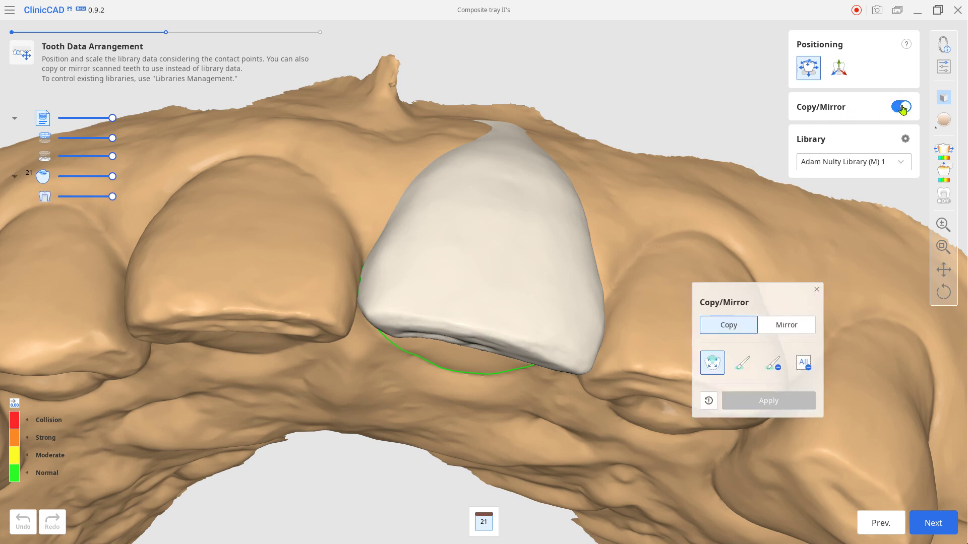
{"action": "left_click", "coordinate": [796, 326]}
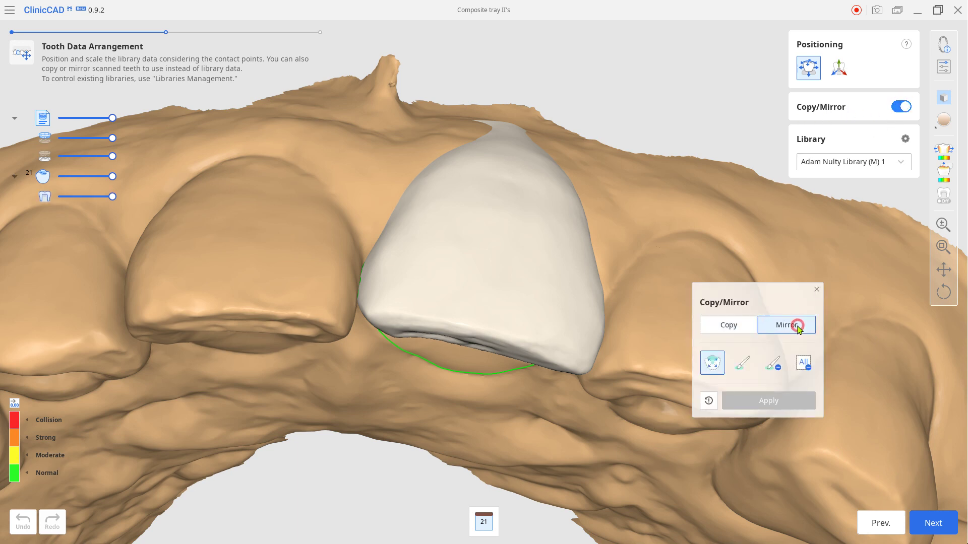
{"action": "right_click_drag", "start_coordinate": [377, 412], "coordinate": [389, 352]}
{"action": "left_click", "coordinate": [256, 214]}
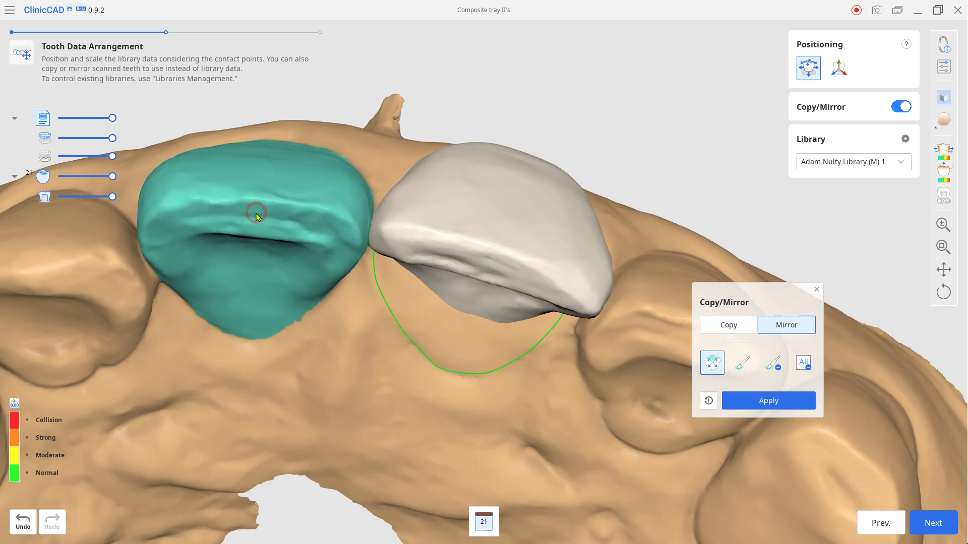
{"action": "left_click", "coordinate": [784, 404]}
{"action": "left_click", "coordinate": [817, 288]}
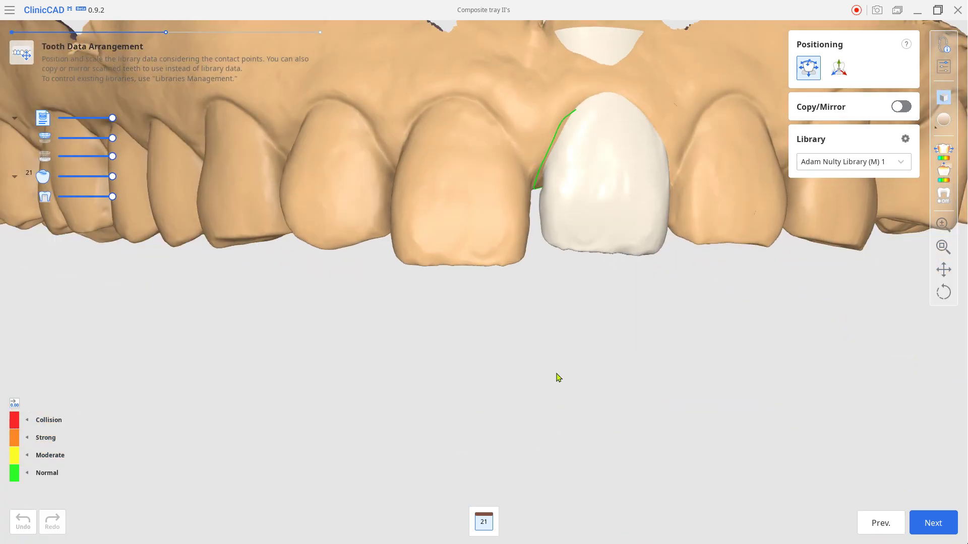
Step: Position the mirrored tooth 21 over its margin, in line with the adjacent incisors, and proceed to the final design
{"action": "middle_click_drag", "start_coordinate": [555, 373], "coordinate": [504, 412]}
{"action": "left_click_drag", "start_coordinate": [539, 253], "coordinate": [532, 271]}
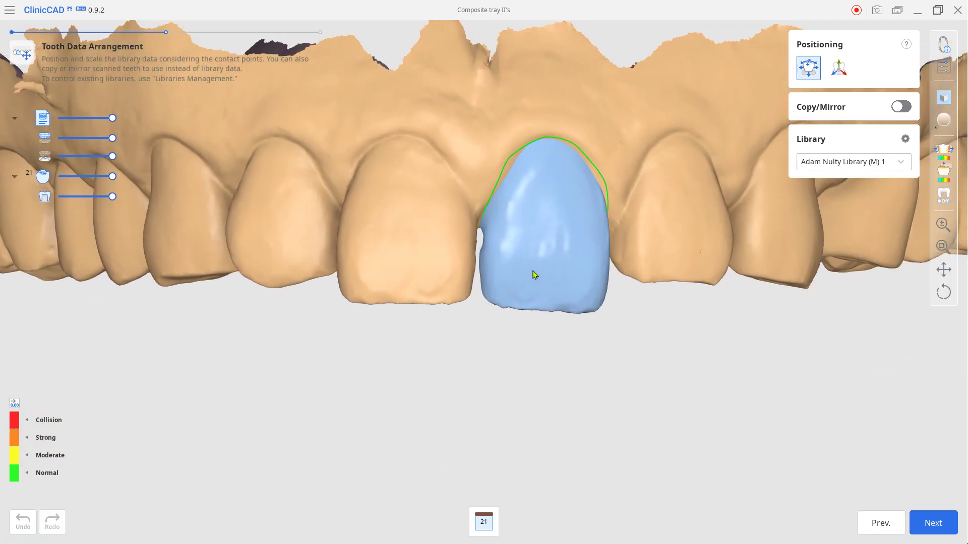
{"action": "right_click_drag", "start_coordinate": [500, 321], "coordinate": [454, 242]}
{"action": "right_click_drag", "start_coordinate": [453, 242], "coordinate": [444, 171]}
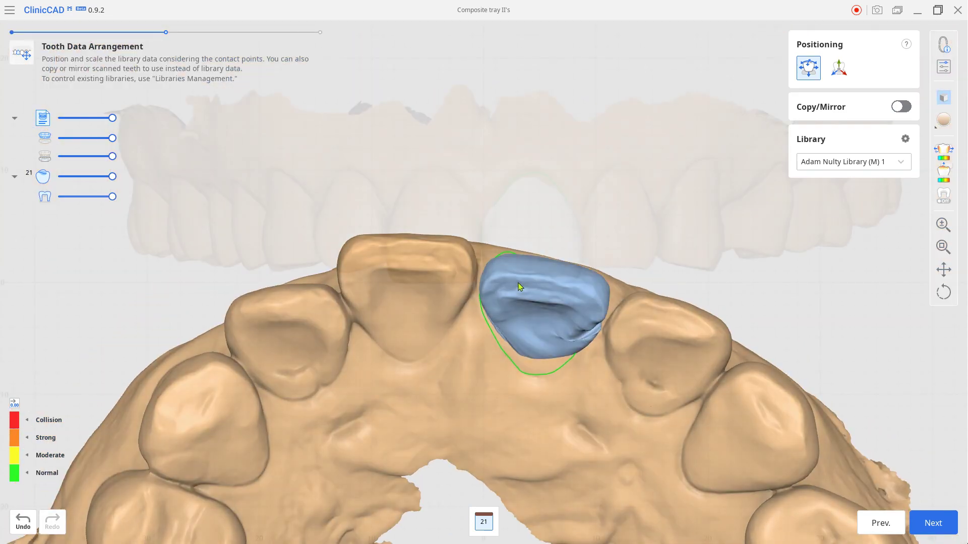
{"action": "right_click_drag", "start_coordinate": [519, 286], "coordinate": [503, 318]}
{"action": "left_click", "coordinate": [916, 524]}
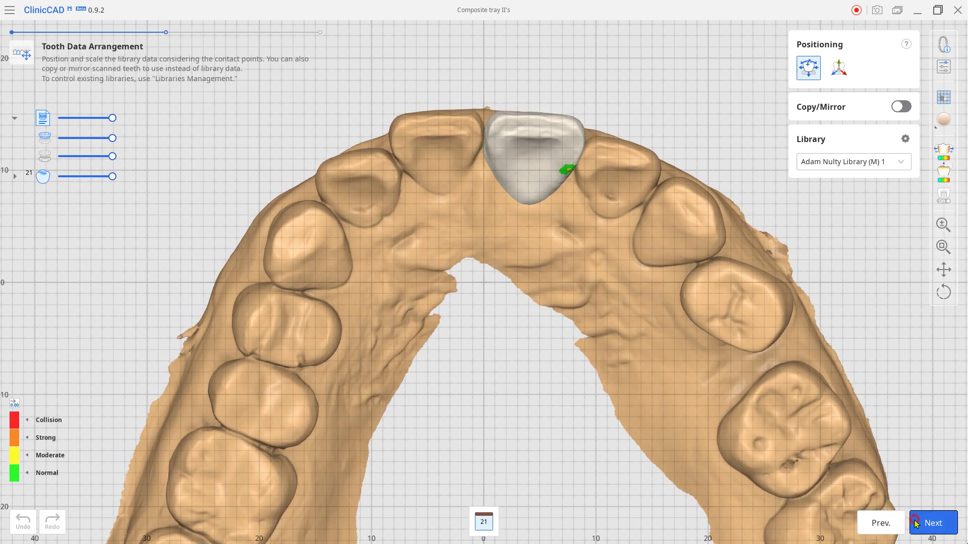
Step: Refine the tooth 21 crown surface with the smoothing sculpt brush in textured display, and complete the design to save it
{"action": "mouse_move", "coordinate": [739, 290]}
{"action": "left_mouse_down"}
{"action": "mouse_move", "coordinate": [852, 272]}
{"action": "mouse_move", "coordinate": [867, 245]}
{"action": "left_mouse_up"}
{"action": "scroll", "coordinate": [547, 343], "scroll_direction": "down", "scroll_amount": 4}
{"action": "mouse_move", "coordinate": [509, 418]}
{"action": "right_mouse_down"}
{"action": "mouse_move", "coordinate": [563, 329]}
{"action": "mouse_move", "coordinate": [627, 362]}
{"action": "right_mouse_up"}
{"action": "scroll", "coordinate": [618, 294], "scroll_direction": "up", "scroll_amount": 3}
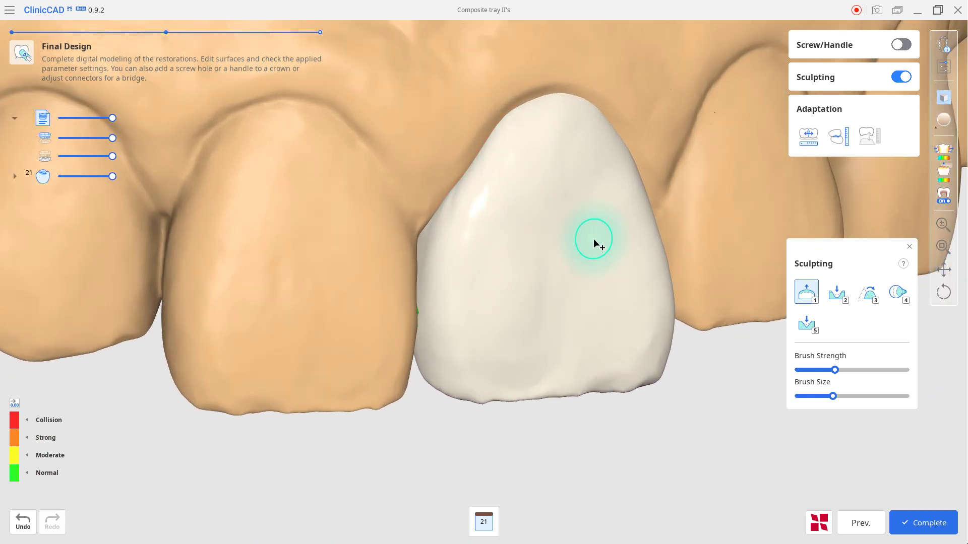
{"action": "left_click", "coordinate": [943, 120]}
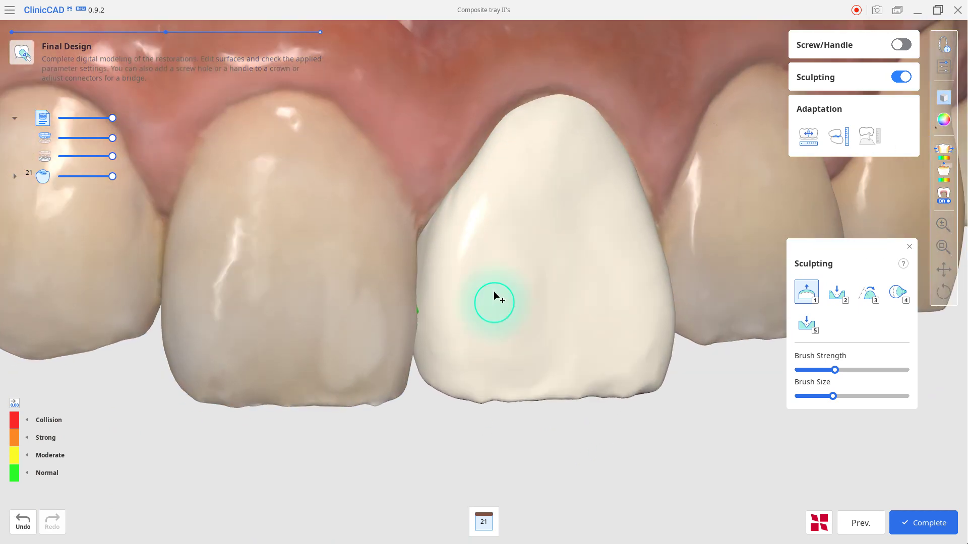
{"action": "key", "text": "3"}
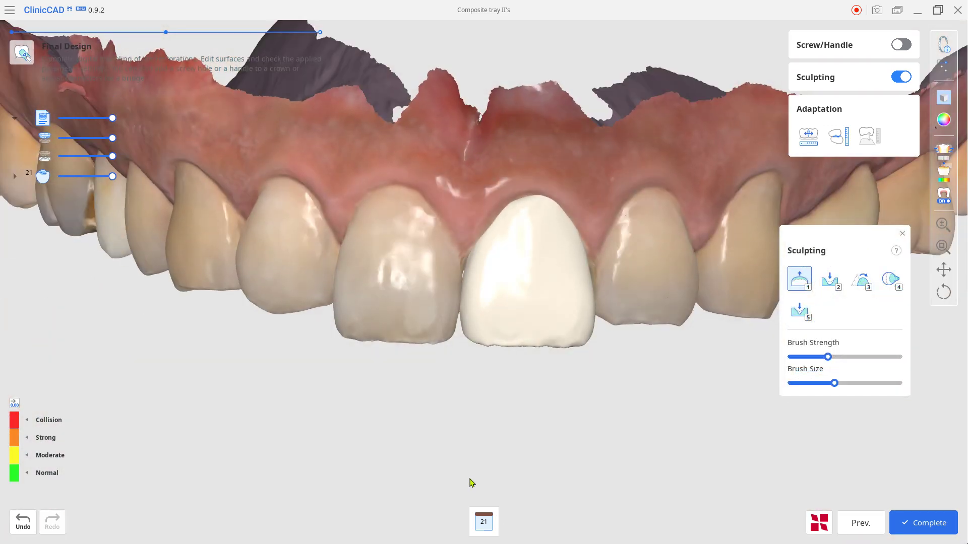
{"action": "right_click_drag", "start_coordinate": [469, 481], "coordinate": [514, 414]}
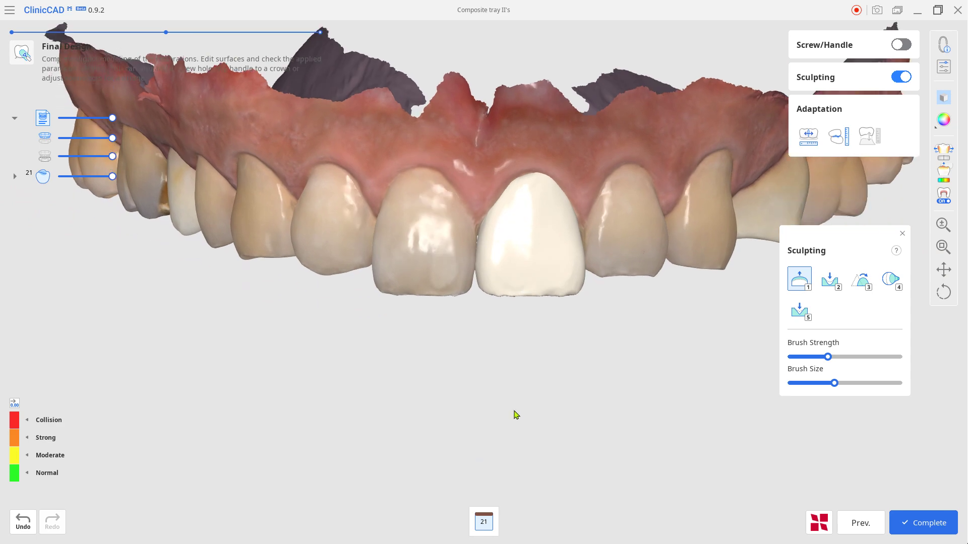
{"action": "left_click", "coordinate": [915, 528]}
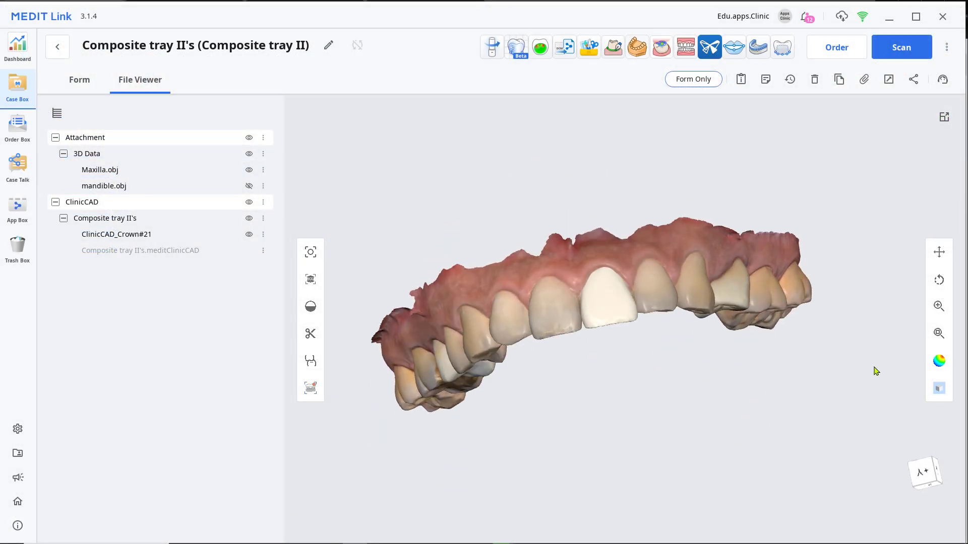
Step: Open the case in Medit Design and import Maxilla.obj together with ClinicCAD_Crown#21
{"action": "right_click_drag", "start_coordinate": [652, 462], "coordinate": [597, 348]}
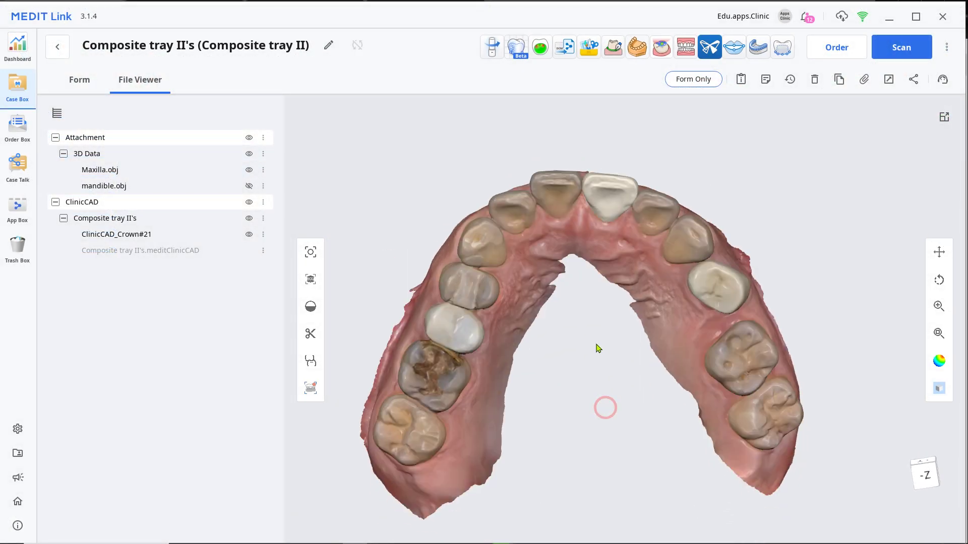
{"action": "left_click", "coordinate": [591, 53]}
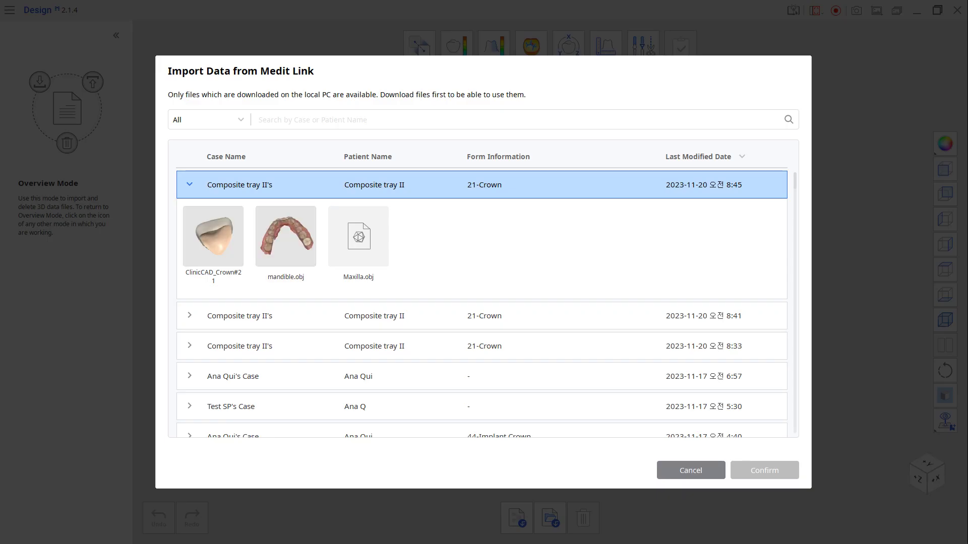
{"action": "left_click", "coordinate": [380, 249]}
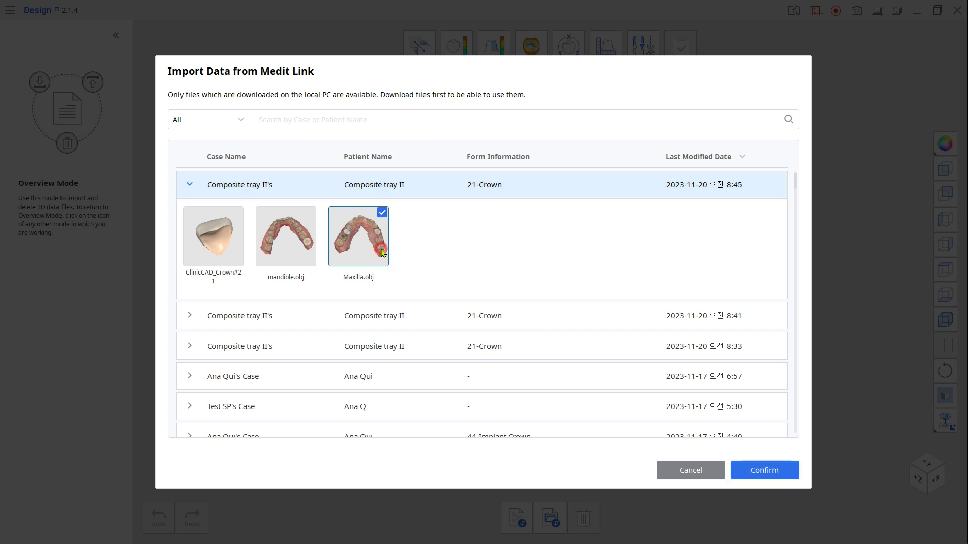
{"action": "left_click", "coordinate": [221, 256]}
{"action": "left_click", "coordinate": [766, 470]}
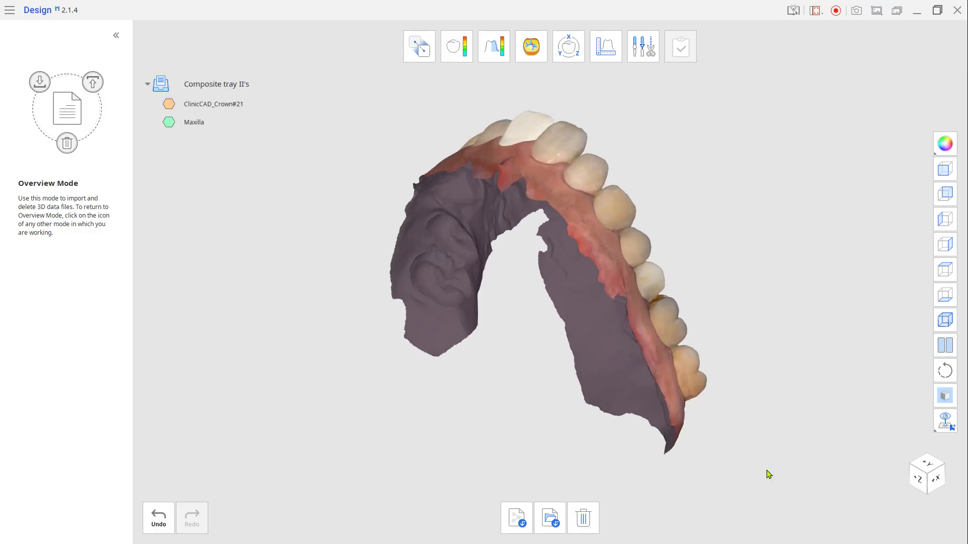
Step: Show the meshes in their assigned colours and merge the tooth 21 crown and the maxilla with a Boolean union
{"action": "left_click", "coordinate": [945, 145]}
{"action": "left_click", "coordinate": [925, 195]}
{"action": "left_click", "coordinate": [643, 57]}
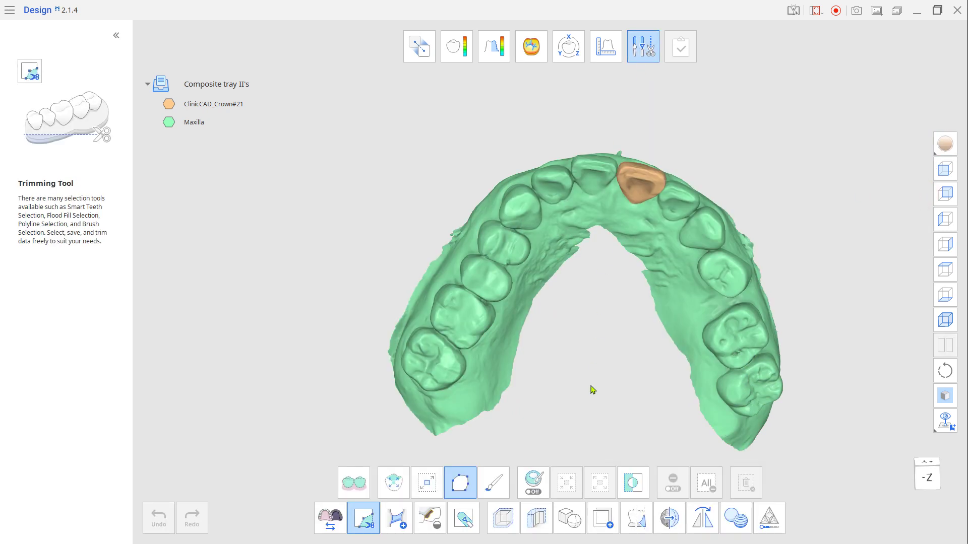
{"action": "left_click", "coordinate": [575, 518]}
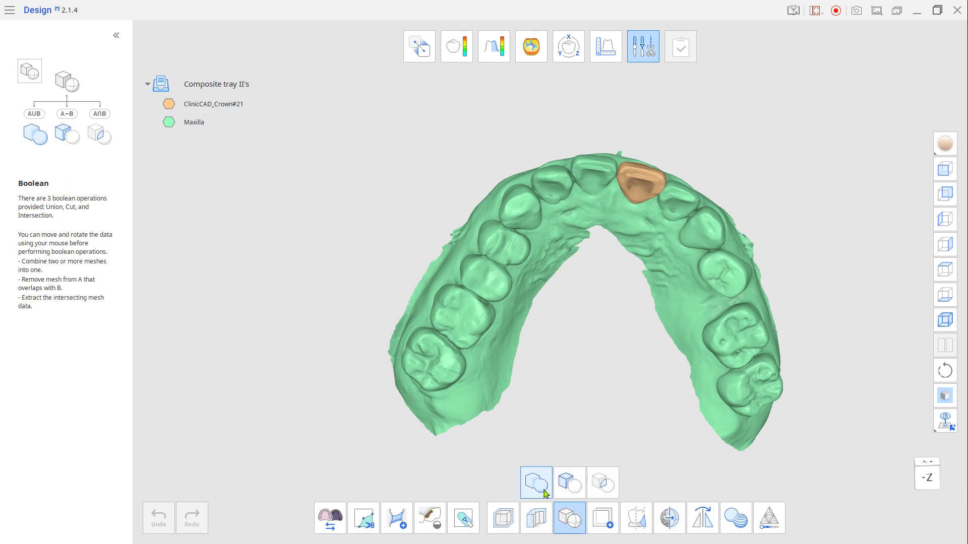
{"action": "left_click", "coordinate": [543, 493]}
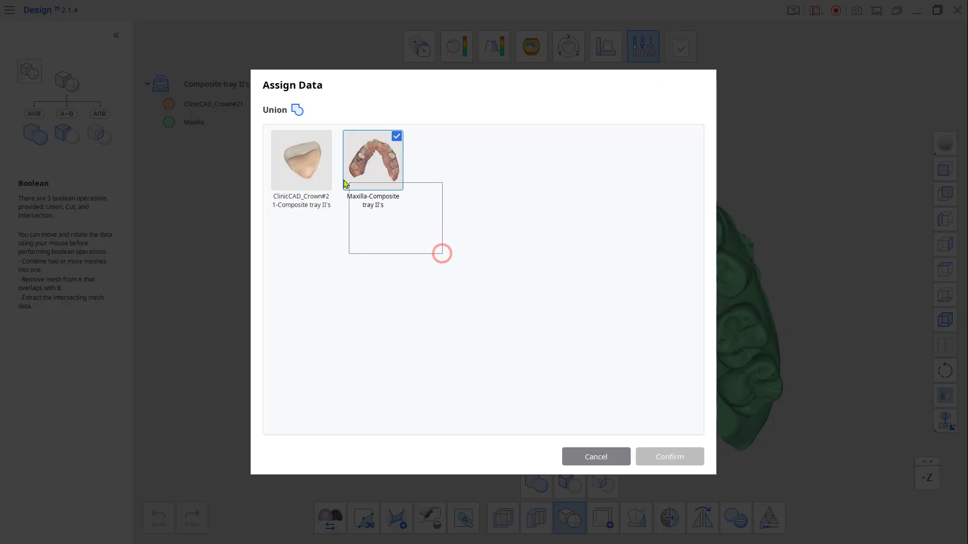
{"action": "left_click_drag", "start_coordinate": [359, 192], "coordinate": [283, 141]}
{"action": "left_click", "coordinate": [661, 457]}
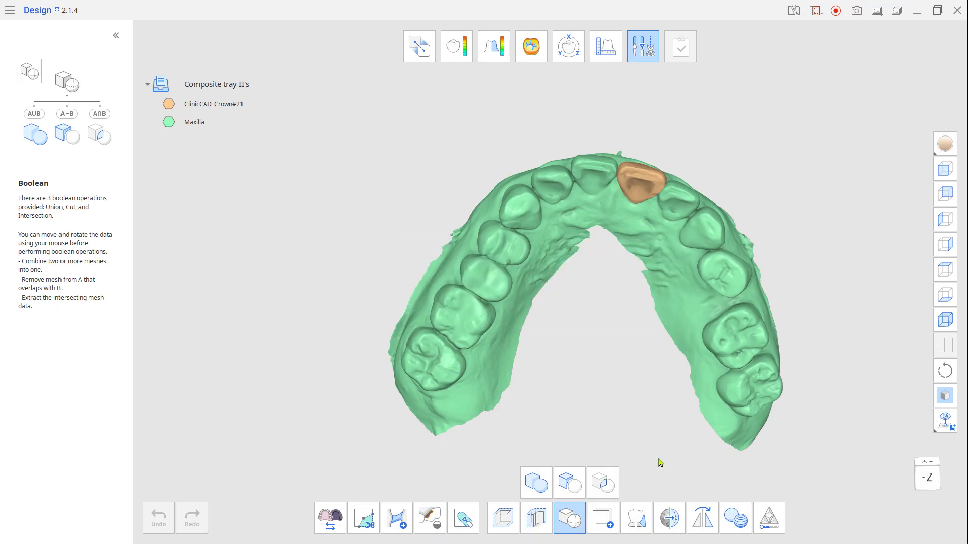
Step: Hide all data of the case in overview mode and show only the United Mesh
{"action": "left_click", "coordinate": [161, 85]}
{"action": "left_click", "coordinate": [641, 49]}
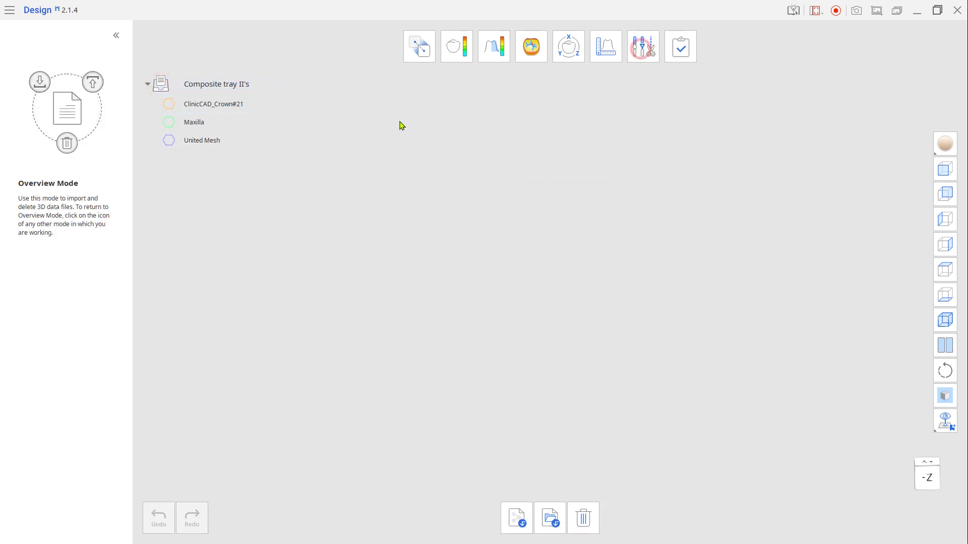
{"action": "left_click", "coordinate": [164, 141]}
{"action": "right_click_drag", "start_coordinate": [569, 143], "coordinate": [594, 147]}
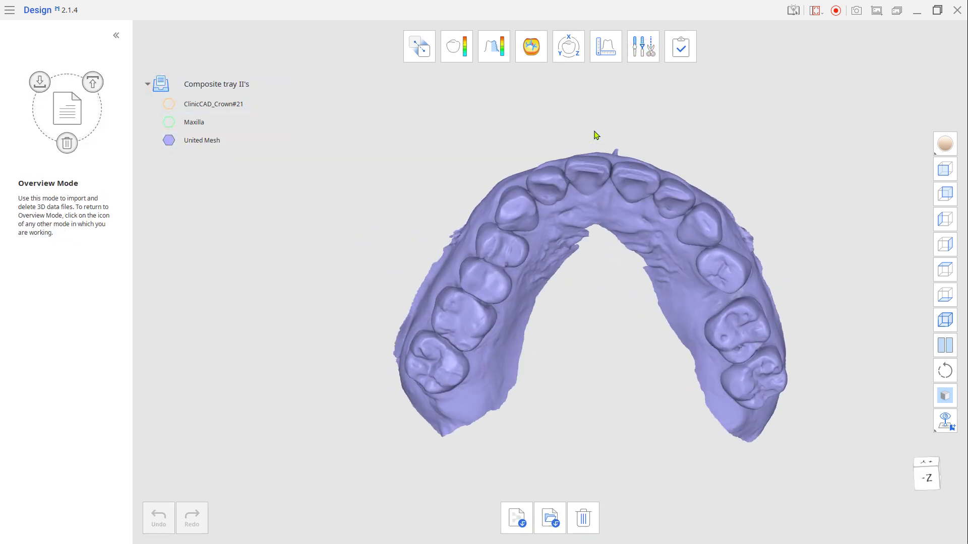
Step: Export the United Mesh to Medit Link and close the design
{"action": "right_click", "coordinate": [205, 147]}
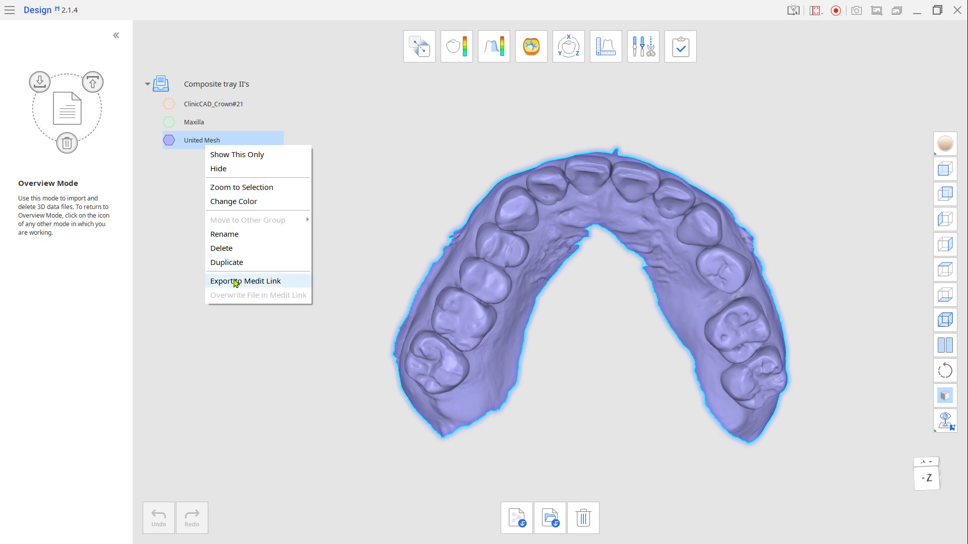
{"action": "left_click", "coordinate": [237, 282]}
{"action": "left_click", "coordinate": [578, 308]}
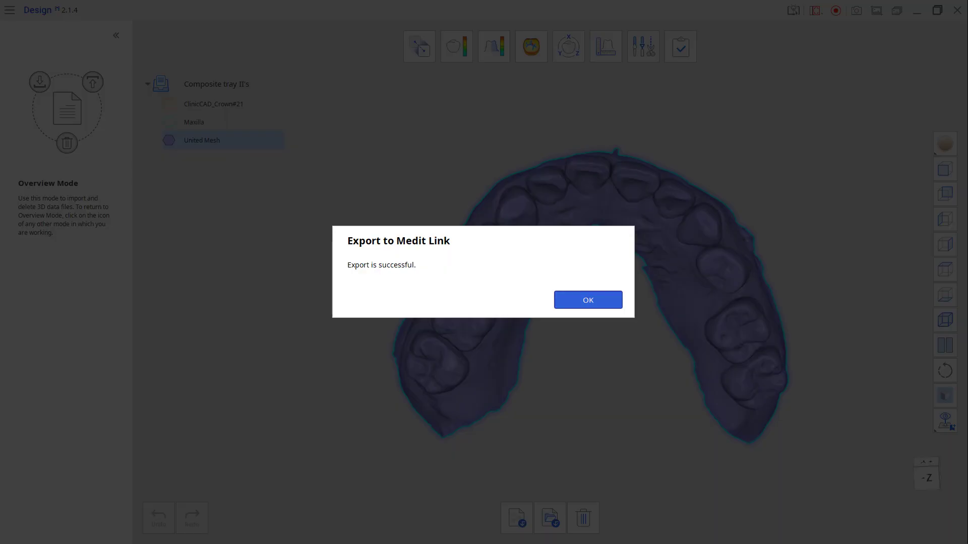
{"action": "left_click", "coordinate": [578, 305]}
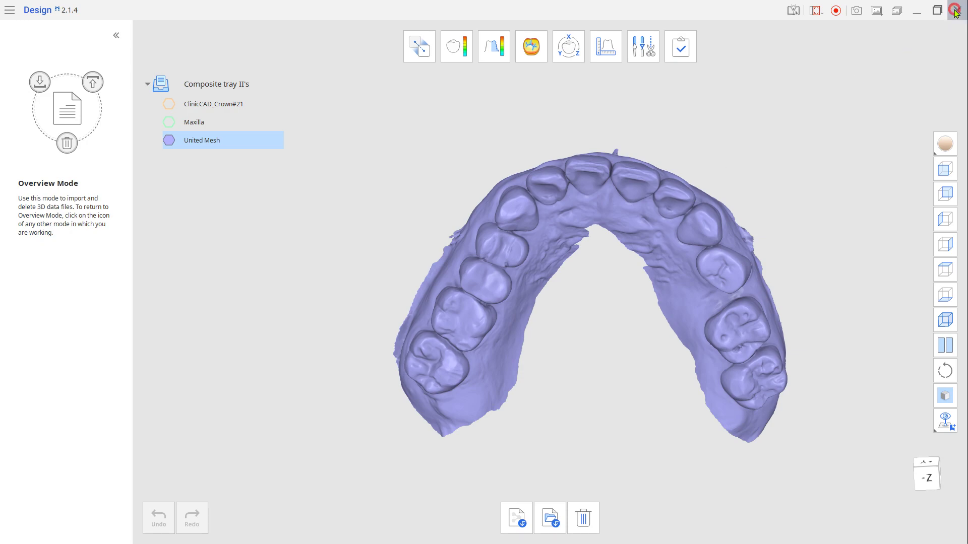
{"action": "left_click", "coordinate": [956, 10]}
{"action": "left_click", "coordinate": [438, 271]}
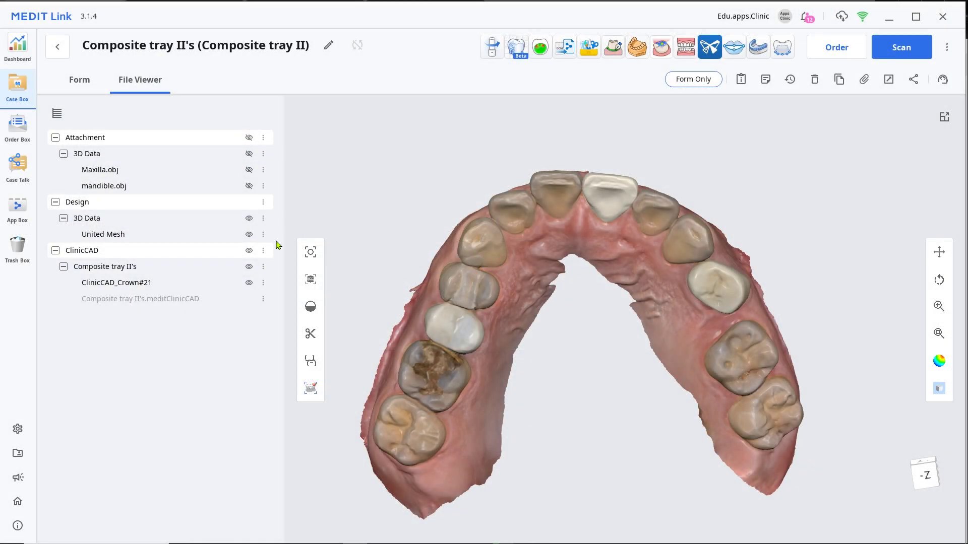
Step: Open the case in Medit Splints and assign United Mesh as the maxilla and mandible.obj as the mandible
{"action": "right_click_drag", "start_coordinate": [504, 172], "coordinate": [570, 334]}
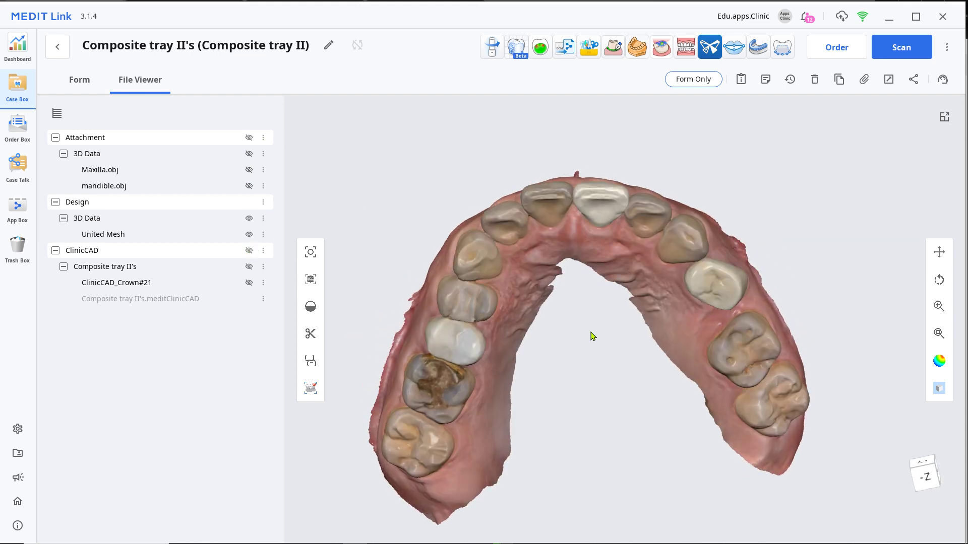
{"action": "left_click", "coordinate": [758, 47]}
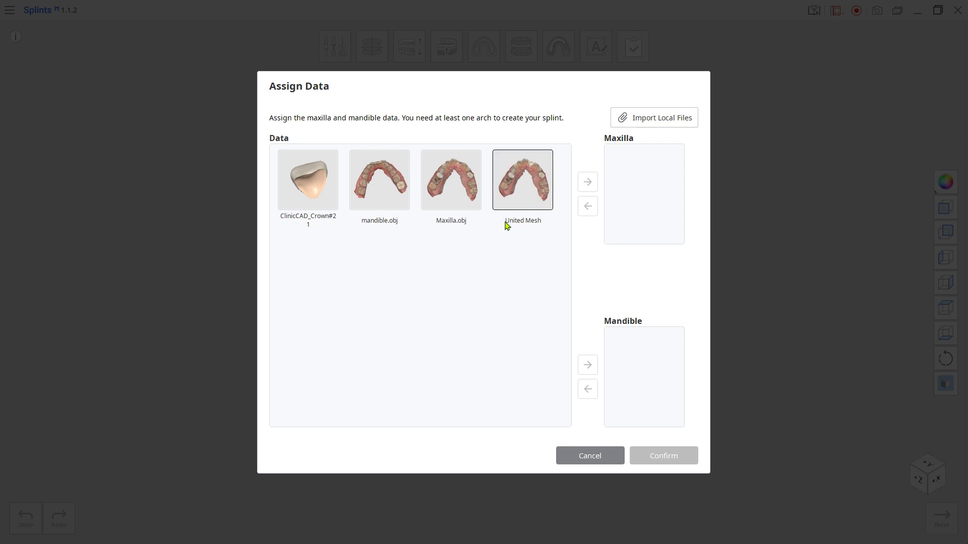
{"action": "left_click", "coordinate": [590, 182]}
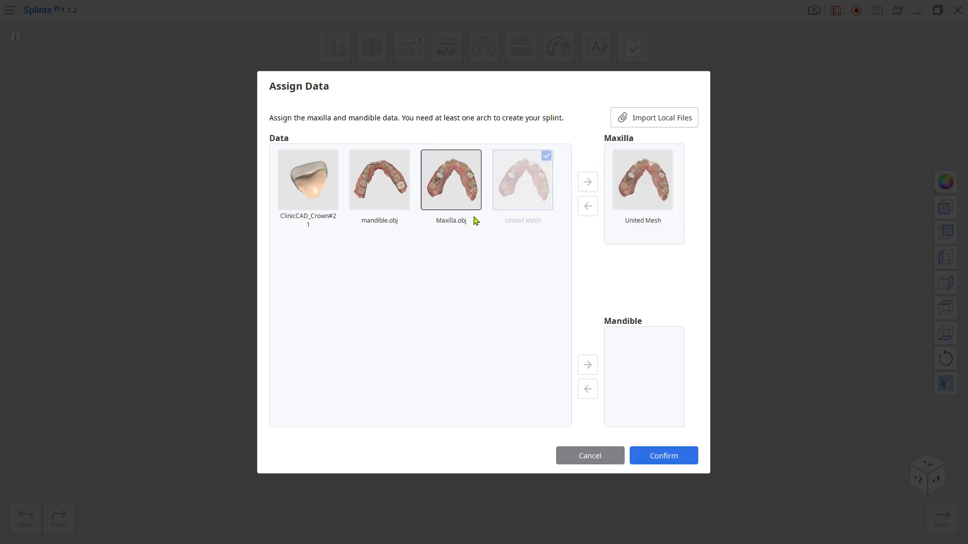
{"action": "left_click", "coordinate": [587, 365]}
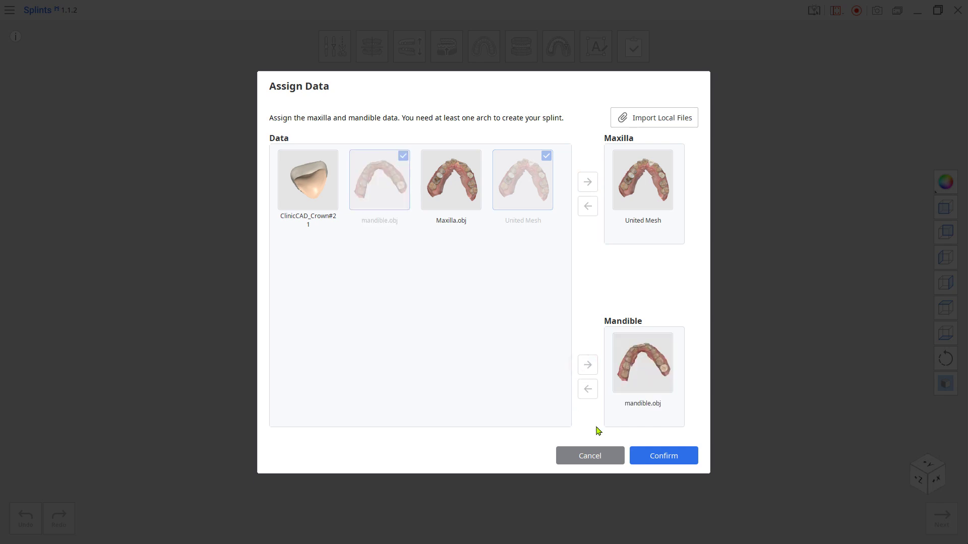
{"action": "left_click", "coordinate": [651, 456]}
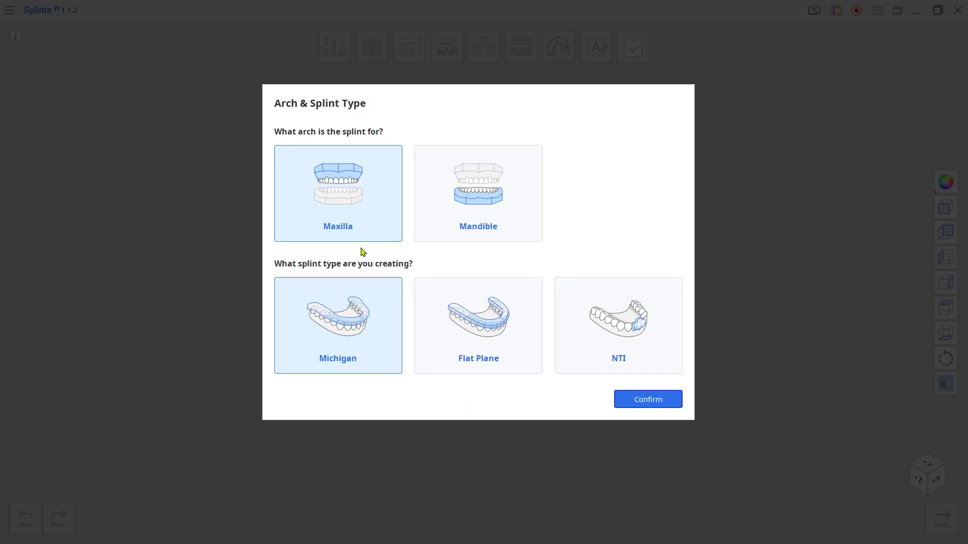
Step: Confirm Maxilla as the splint arch and Michigan as the splint type
{"action": "left_click", "coordinate": [634, 403]}
{"action": "left_click", "coordinate": [588, 266]}
{"action": "left_click", "coordinate": [610, 325]}
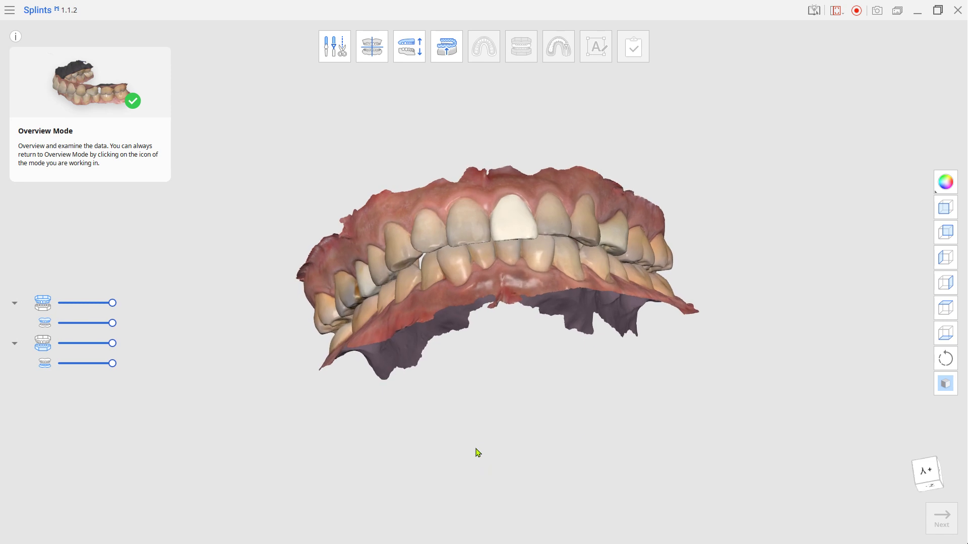
Step: Pass through alignment and occlusal adjustment, and set the inner surface's insertion direction to the occlusal viewpoint with a retention of 1.00
{"action": "left_click", "coordinate": [372, 52]}
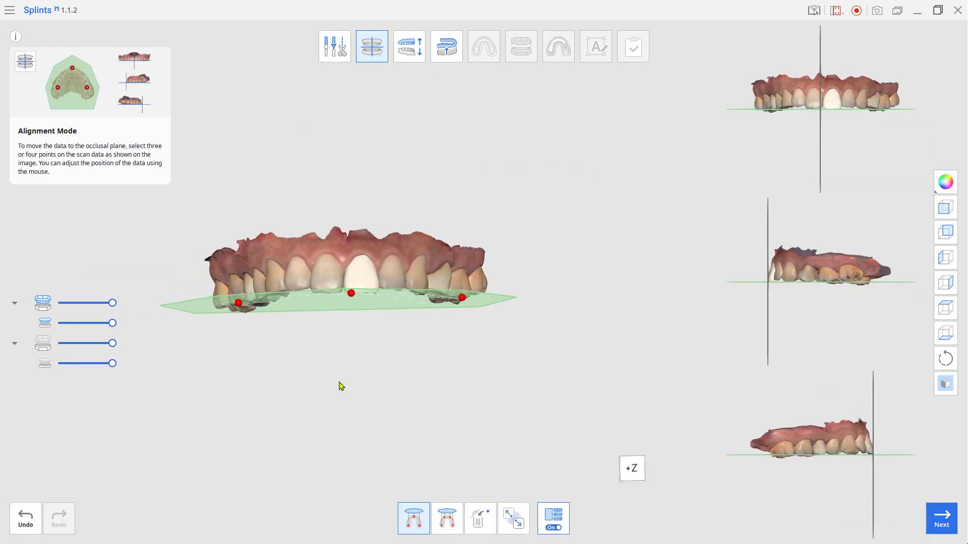
{"action": "left_click", "coordinate": [406, 60]}
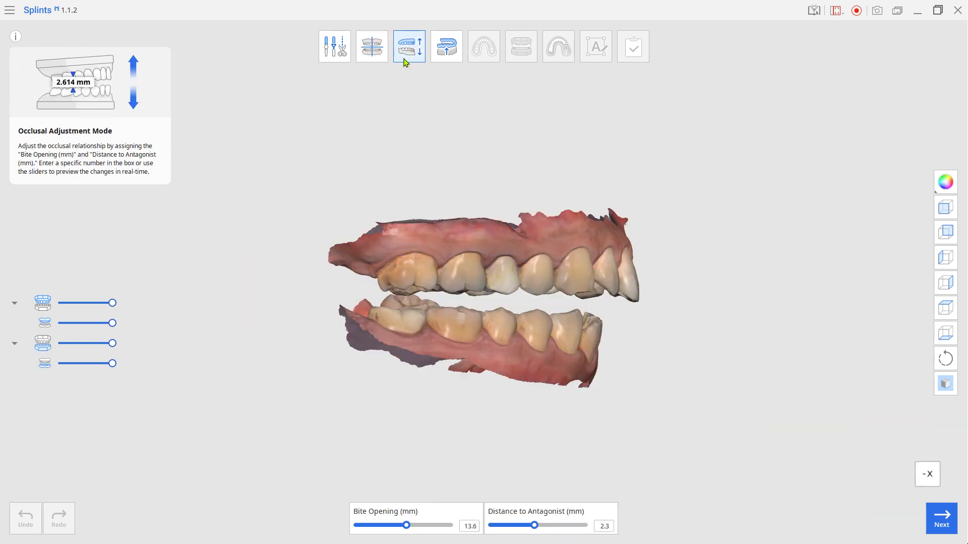
{"action": "left_click", "coordinate": [452, 58]}
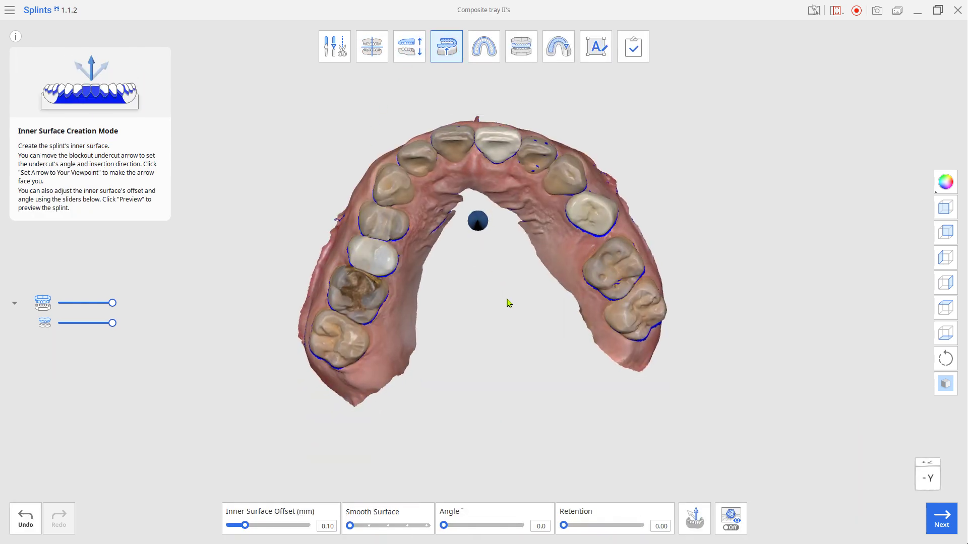
{"action": "left_click", "coordinate": [686, 525]}
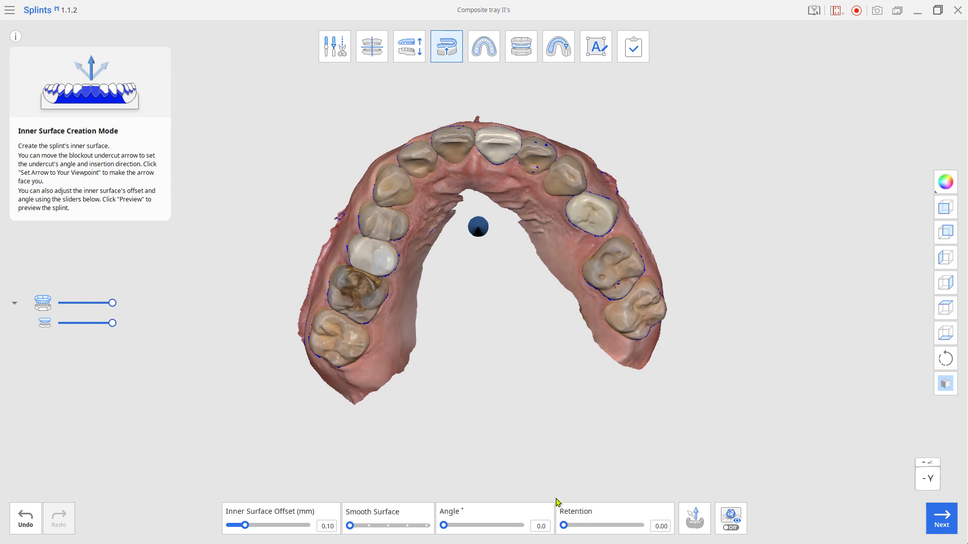
{"action": "left_click_drag", "start_coordinate": [596, 526], "coordinate": [641, 529]}
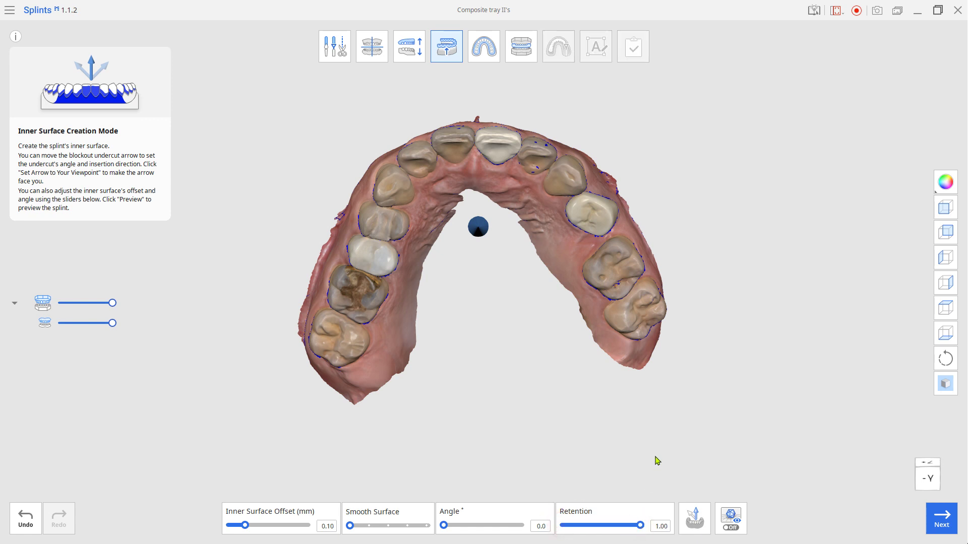
Step: Pull the splint outline's points in from the full arch toward the front teeth around tooth 21
{"action": "left_click", "coordinate": [479, 47]}
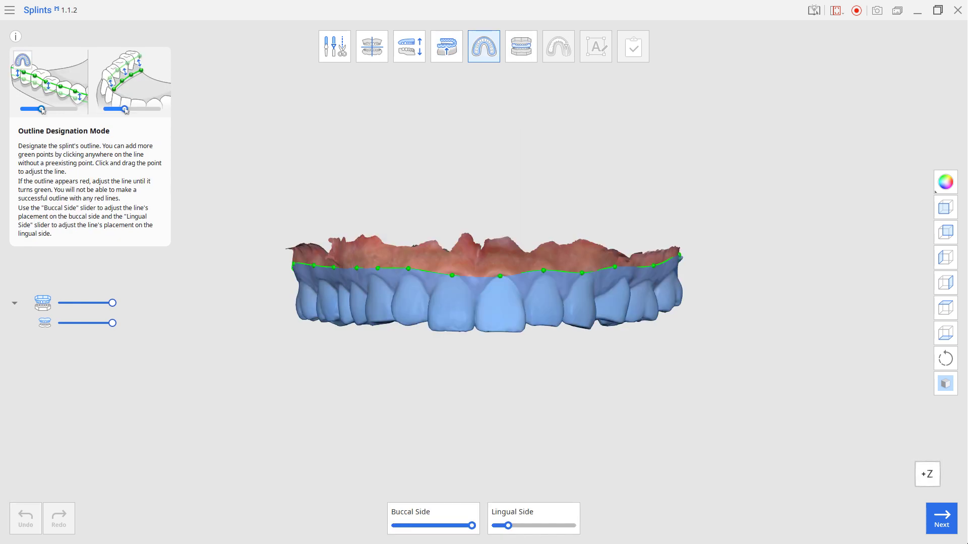
{"action": "right_click_drag", "start_coordinate": [507, 385], "coordinate": [400, 385]}
{"action": "left_click_drag", "start_coordinate": [302, 383], "coordinate": [303, 358]}
{"action": "right_click_drag", "start_coordinate": [310, 363], "coordinate": [499, 370]}
{"action": "left_click_drag", "start_coordinate": [354, 286], "coordinate": [398, 199]}
{"action": "right_click_drag", "start_coordinate": [479, 201], "coordinate": [348, 174]}
{"action": "right_click_drag", "start_coordinate": [641, 335], "coordinate": [483, 348]}
{"action": "left_click_drag", "start_coordinate": [529, 418], "coordinate": [567, 302]}
{"action": "right_click_drag", "start_coordinate": [433, 348], "coordinate": [588, 341]}
{"action": "left_click_drag", "start_coordinate": [589, 338], "coordinate": [579, 239]}
{"action": "middle_click_drag", "start_coordinate": [577, 245], "coordinate": [579, 352]}
{"action": "right_click_drag", "start_coordinate": [580, 353], "coordinate": [504, 333]}
{"action": "left_click_drag", "start_coordinate": [585, 349], "coordinate": [572, 316]}
Step: Refine the outline on the buccal and palatal sides to cover tooth 21 and about half of each neighbouring tooth
{"action": "scroll", "coordinate": [482, 380], "scroll_direction": "up", "scroll_amount": 4}
{"action": "right_click_drag", "start_coordinate": [434, 347], "coordinate": [509, 403]}
{"action": "left_click_drag", "start_coordinate": [615, 307], "coordinate": [581, 275]}
{"action": "right_click_drag", "start_coordinate": [623, 237], "coordinate": [585, 322]}
{"action": "left_click_drag", "start_coordinate": [585, 321], "coordinate": [615, 324]}
{"action": "right_click_drag", "start_coordinate": [517, 261], "coordinate": [440, 301]}
{"action": "left_click_drag", "start_coordinate": [438, 298], "coordinate": [446, 299]}
{"action": "left_click_drag", "start_coordinate": [554, 290], "coordinate": [559, 282]}
{"action": "right_click_drag", "start_coordinate": [492, 470], "coordinate": [506, 238]}
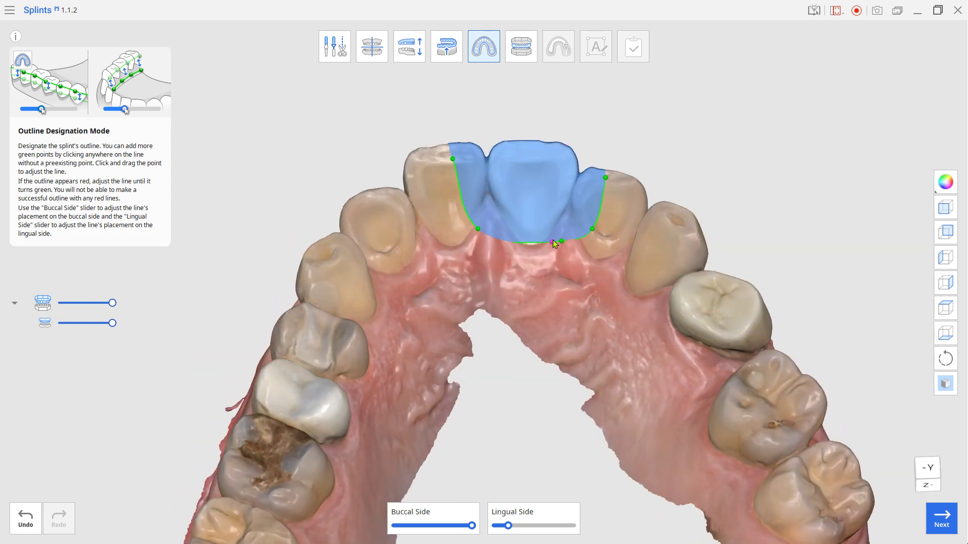
{"action": "left_click_drag", "start_coordinate": [506, 238], "coordinate": [542, 247]}
{"action": "right_click_drag", "start_coordinate": [488, 299], "coordinate": [477, 389]}
{"action": "right_click_drag", "start_coordinate": [497, 318], "coordinate": [559, 432]}
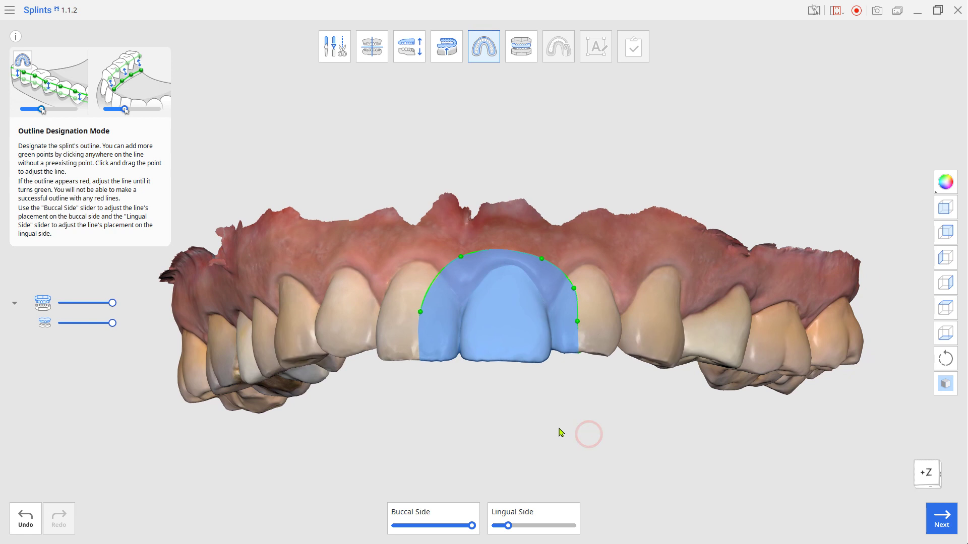
Step: Create the splint's outer surface, make it fully transparent, and split it into two layers with Dual Layer Splint
{"action": "left_click", "coordinate": [522, 59]}
{"action": "left_click_drag", "start_coordinate": [111, 341], "coordinate": [62, 341]}
{"action": "scroll", "coordinate": [524, 373], "scroll_direction": "up", "scroll_amount": 4}
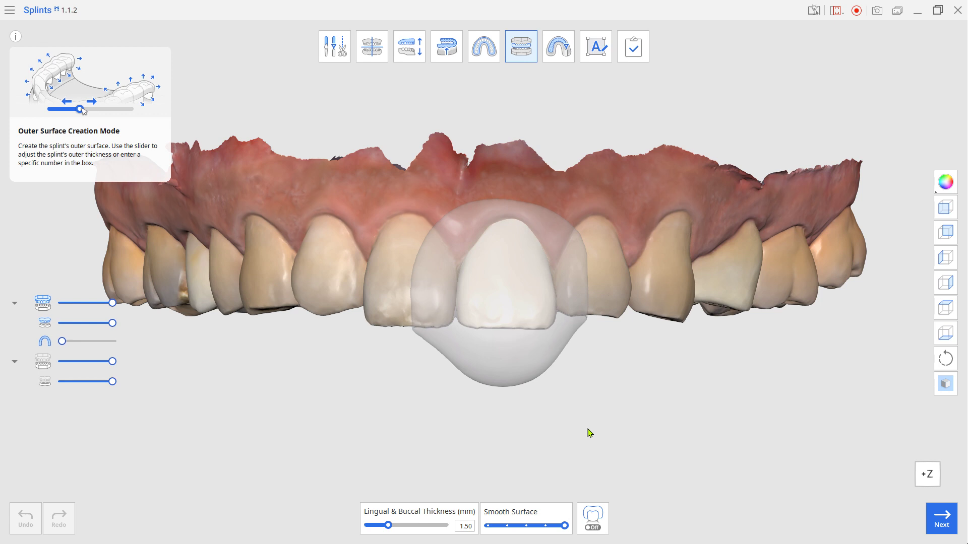
{"action": "left_click", "coordinate": [585, 525]}
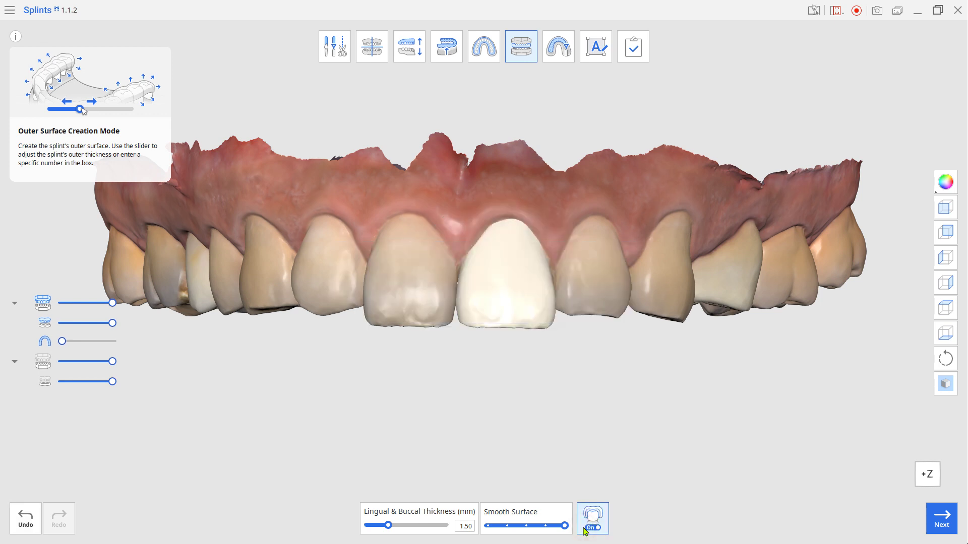
{"action": "right_click_drag", "start_coordinate": [543, 502], "coordinate": [464, 430]}
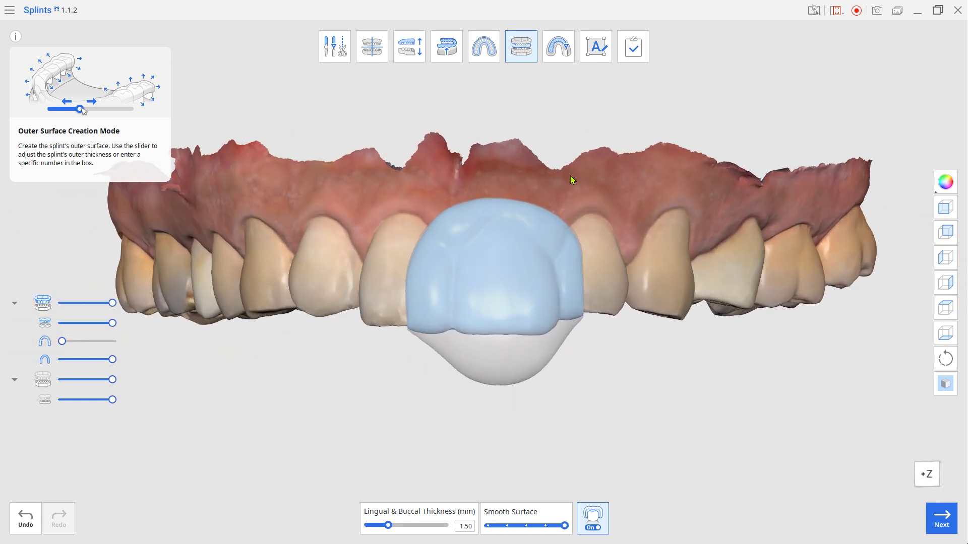
Step: Complete the splint and save the project as "Composite tray II's"
{"action": "left_click", "coordinate": [630, 61]}
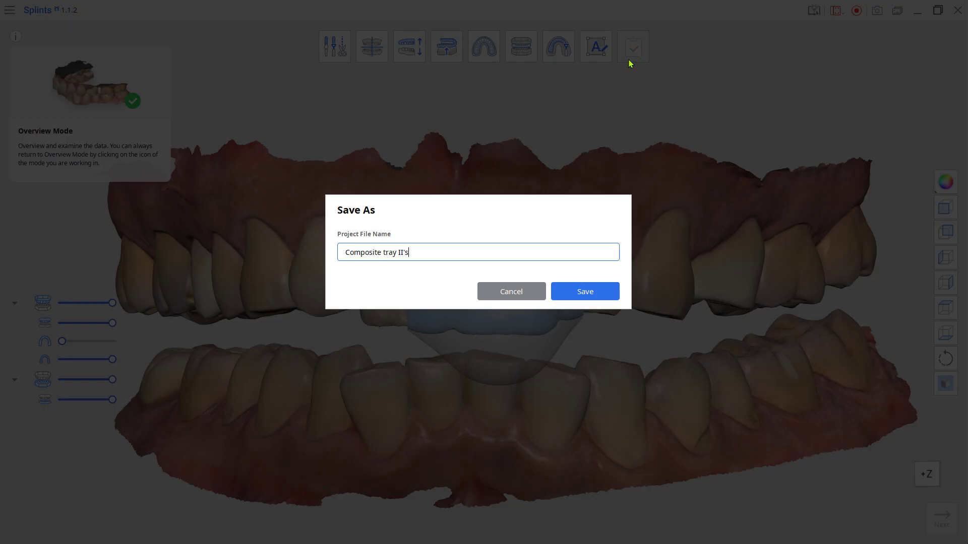
{"action": "left_click", "coordinate": [583, 294]}
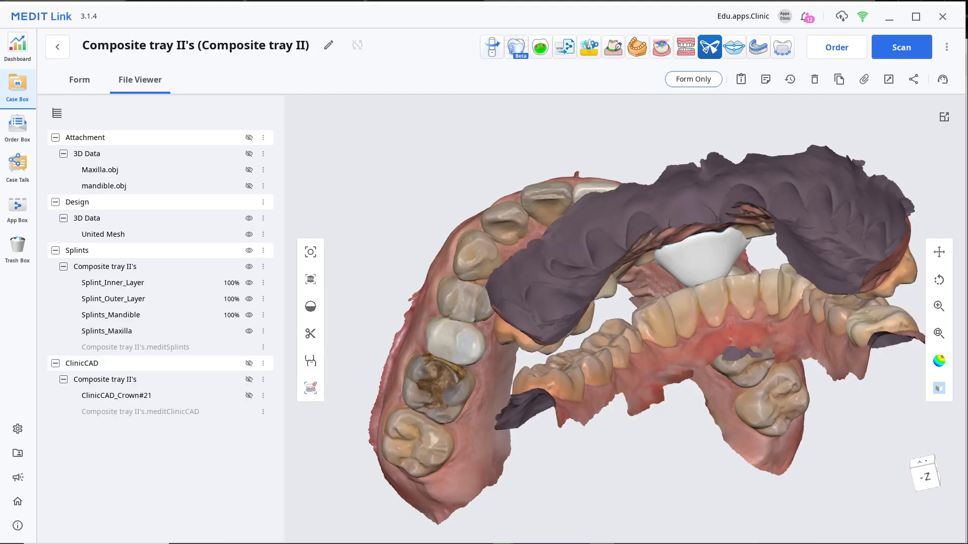
Step: Hide all case data in Medit Link, show only Splint_Inner_Layer and examine its shape
{"action": "left_click", "coordinate": [248, 219]}
{"action": "left_click", "coordinate": [248, 253]}
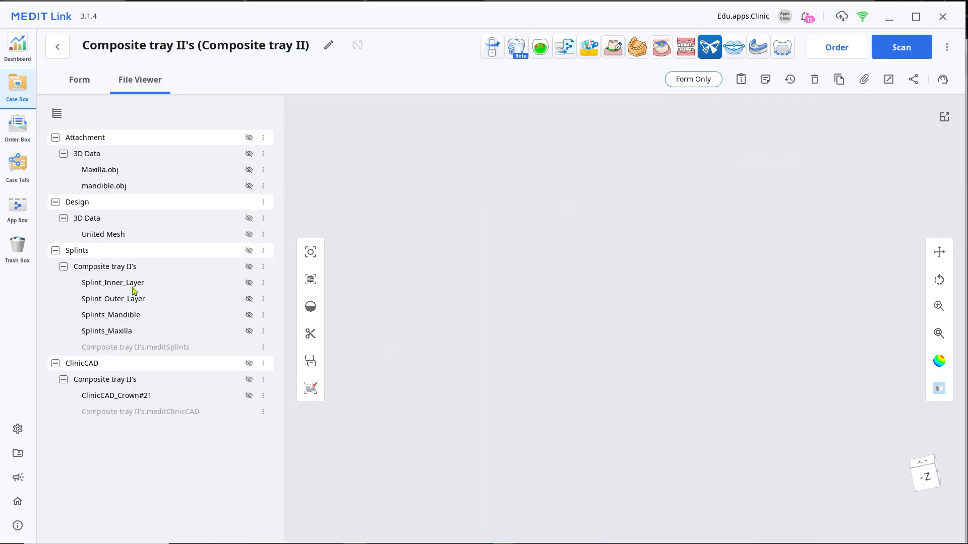
{"action": "left_click", "coordinate": [249, 283]}
{"action": "left_click_drag", "start_coordinate": [611, 294], "coordinate": [560, 491]}
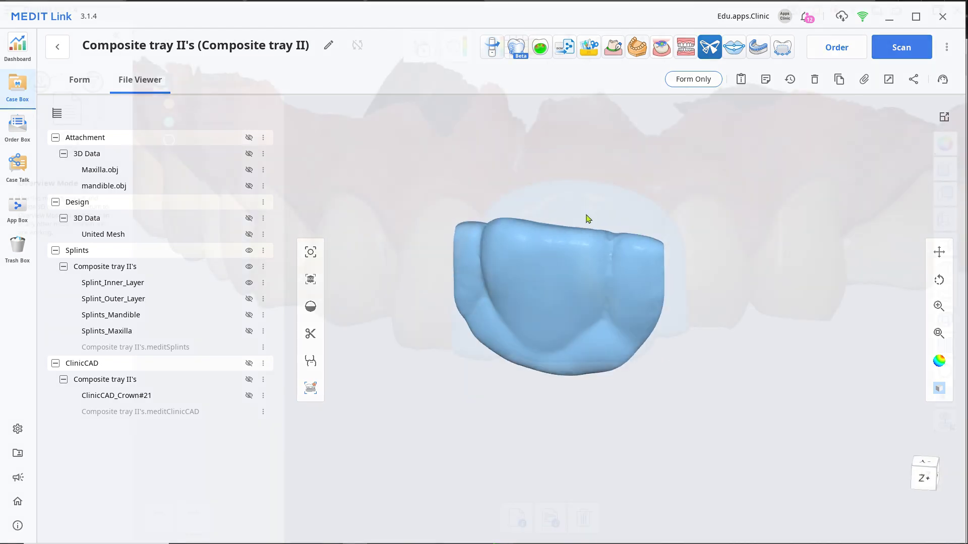
Step: In Medit Design, make Splint_Inner_Layer semi-transparent over the Maxilla scan and examine the composite space at tooth 21
{"action": "mouse_move", "coordinate": [201, 127]}
{"action": "left_mouse_down"}
{"action": "mouse_move", "coordinate": [216, 127]}
{"action": "mouse_move", "coordinate": [186, 127]}
{"action": "left_mouse_up"}
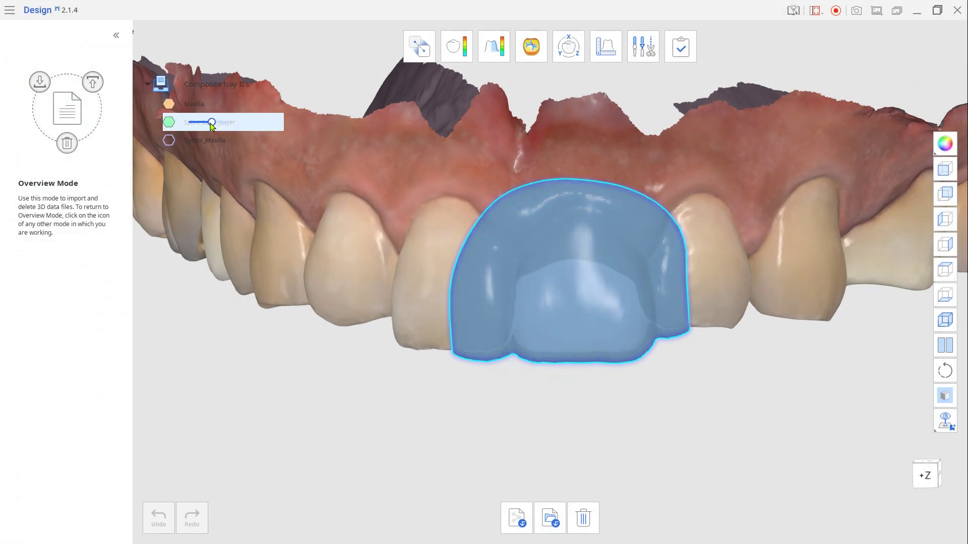
{"action": "right_click_drag", "start_coordinate": [547, 379], "coordinate": [492, 389]}
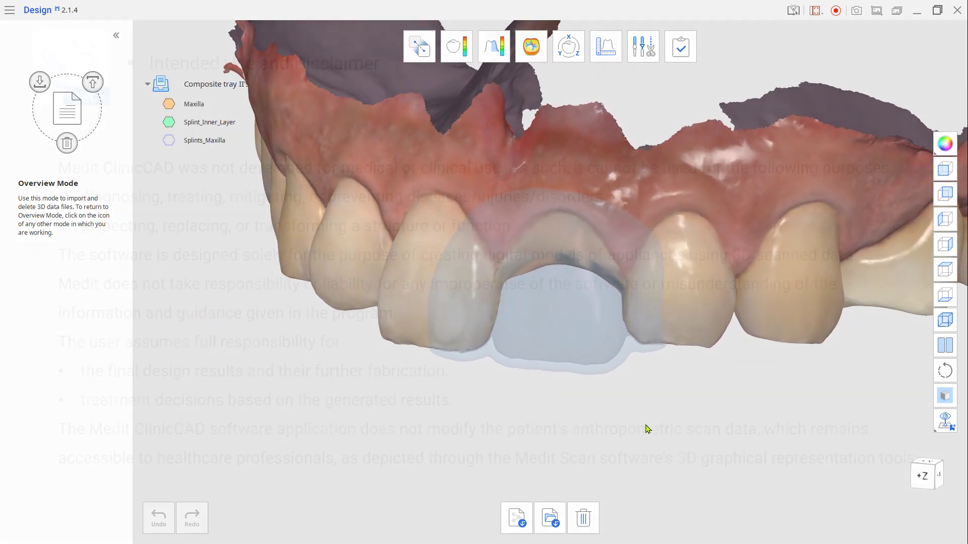